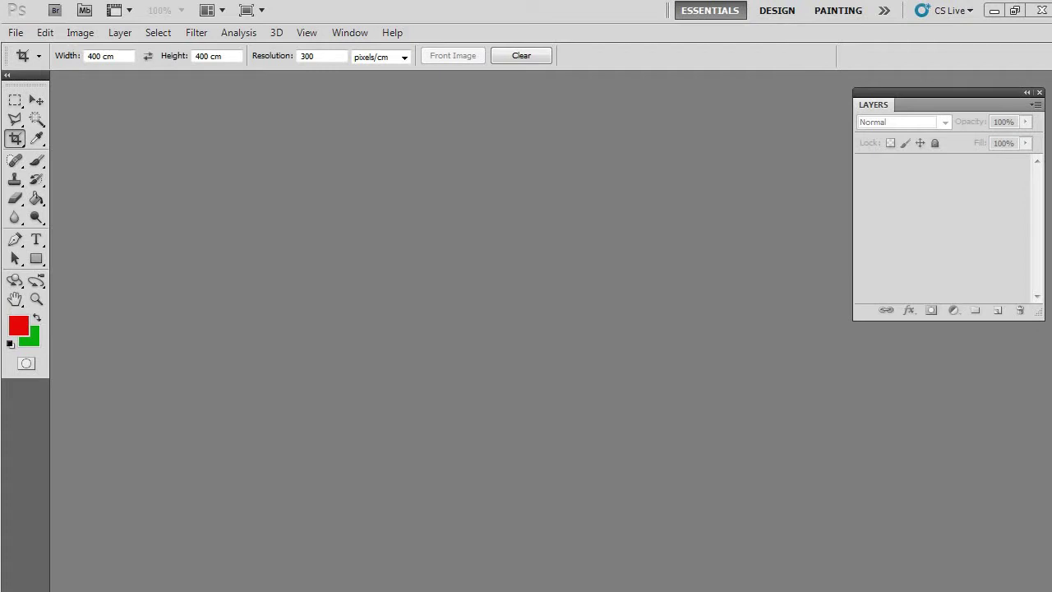
- Open the photo IMG_4619 and activate the Crop tool
left_click(16, 32)
left_click(33, 66)
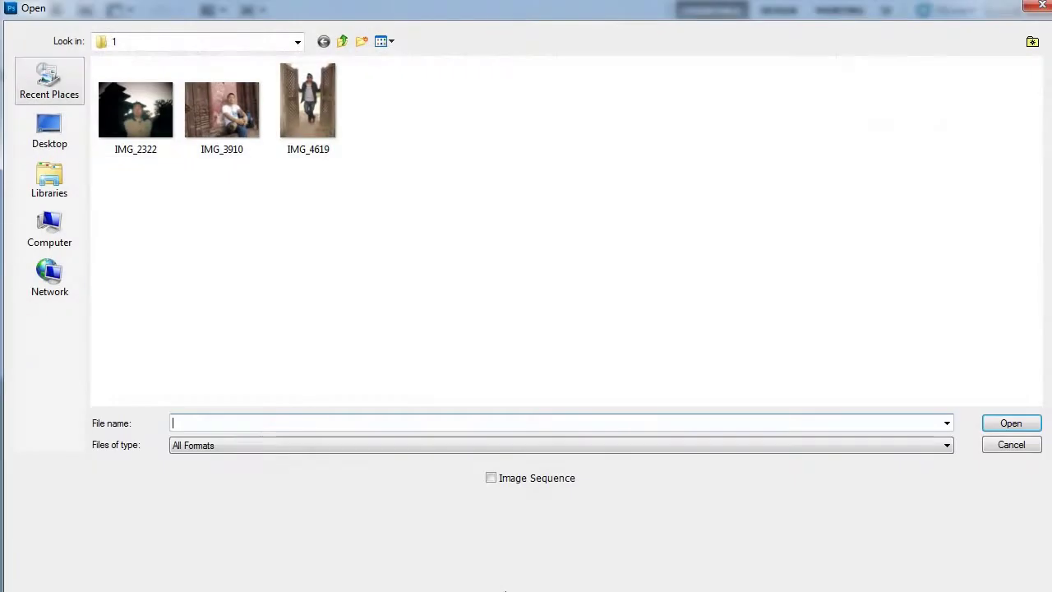
double_click(308, 103)
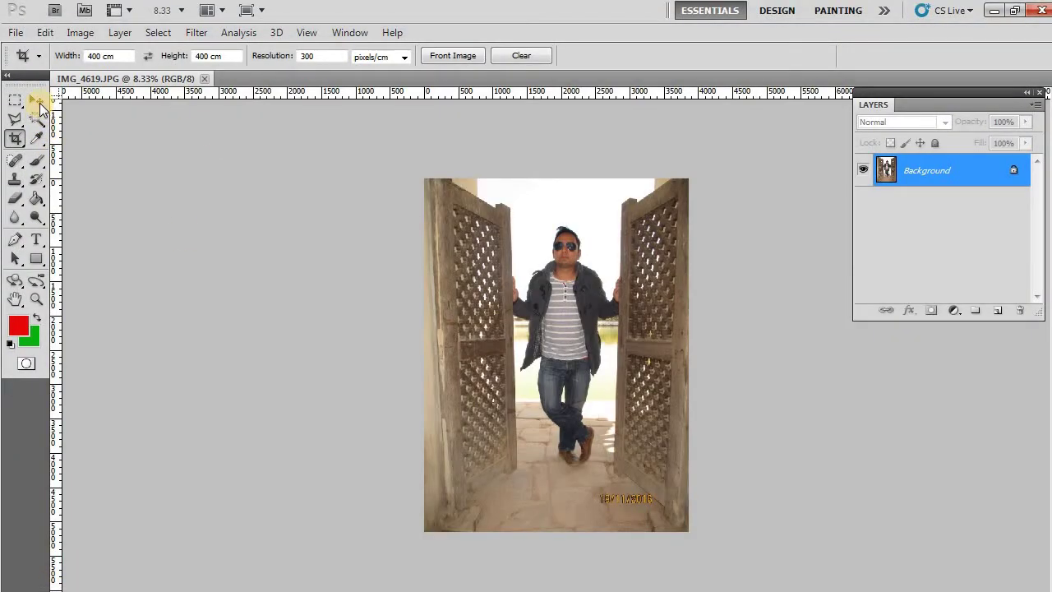
left_click(37, 101)
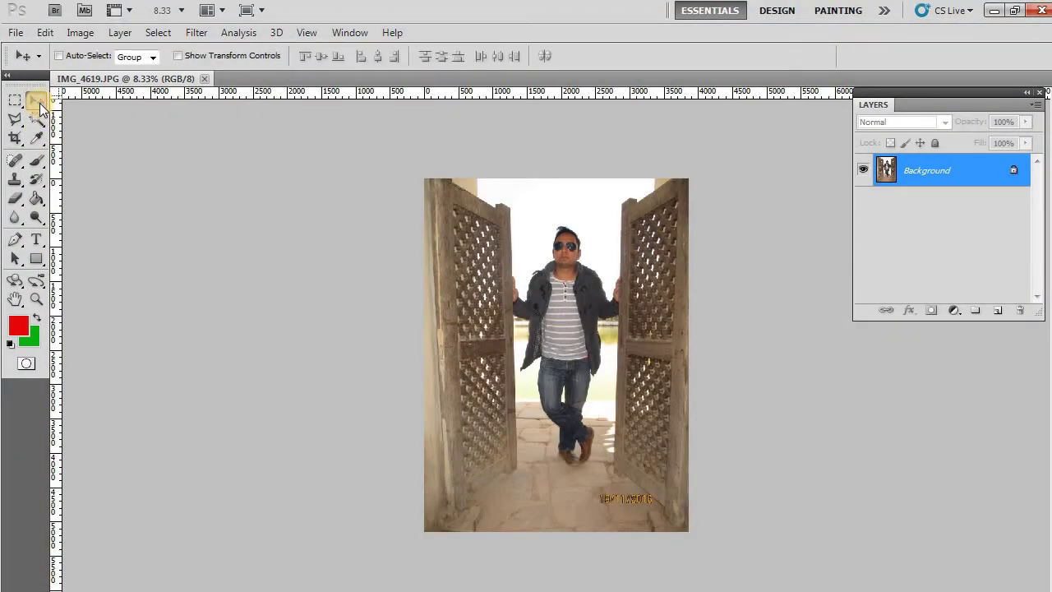
left_click(14, 140)
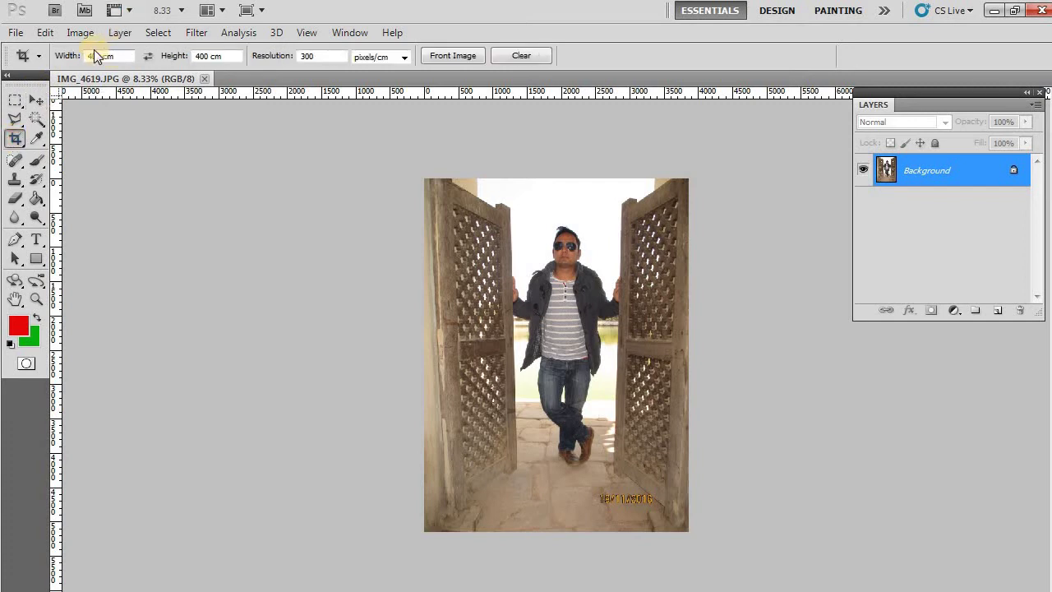
- Choose pixels/cm as the crop resolution unit and check the measurement units offered for the rulers
left_click(404, 56)
left_click(375, 82)
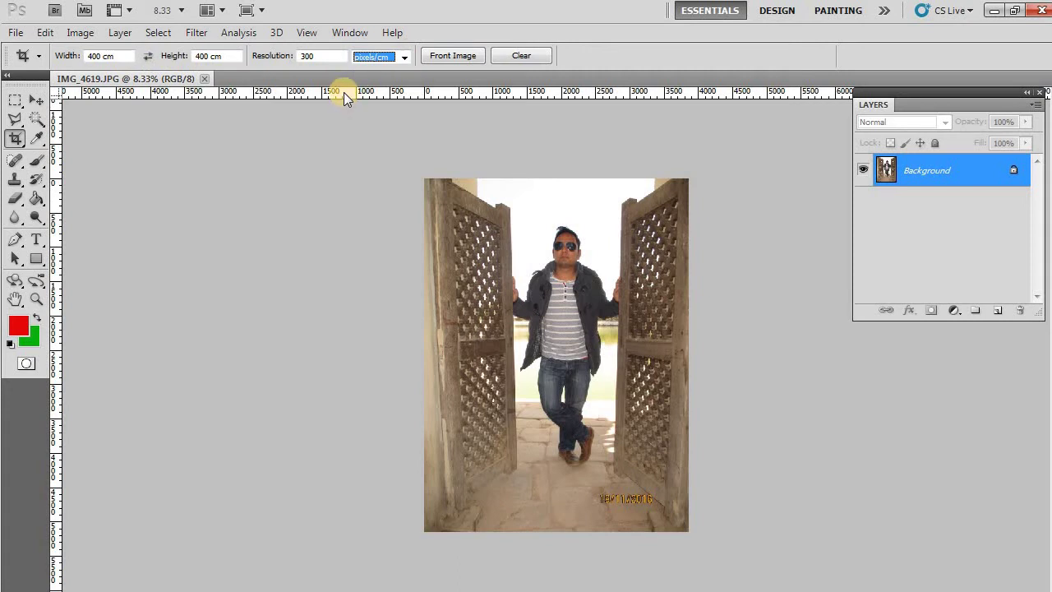
right_click(344, 92)
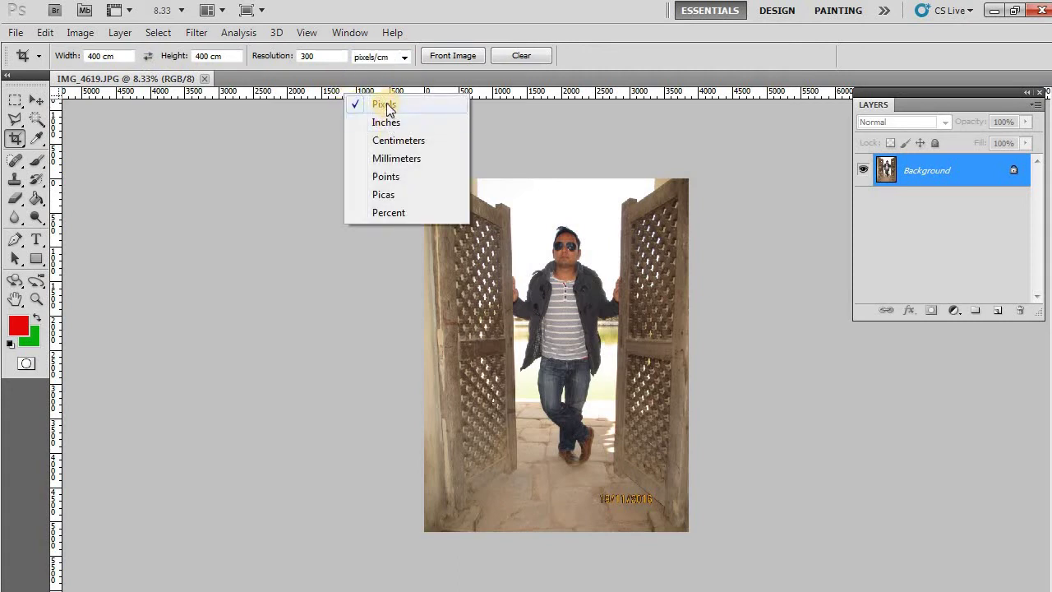
left_click(340, 33)
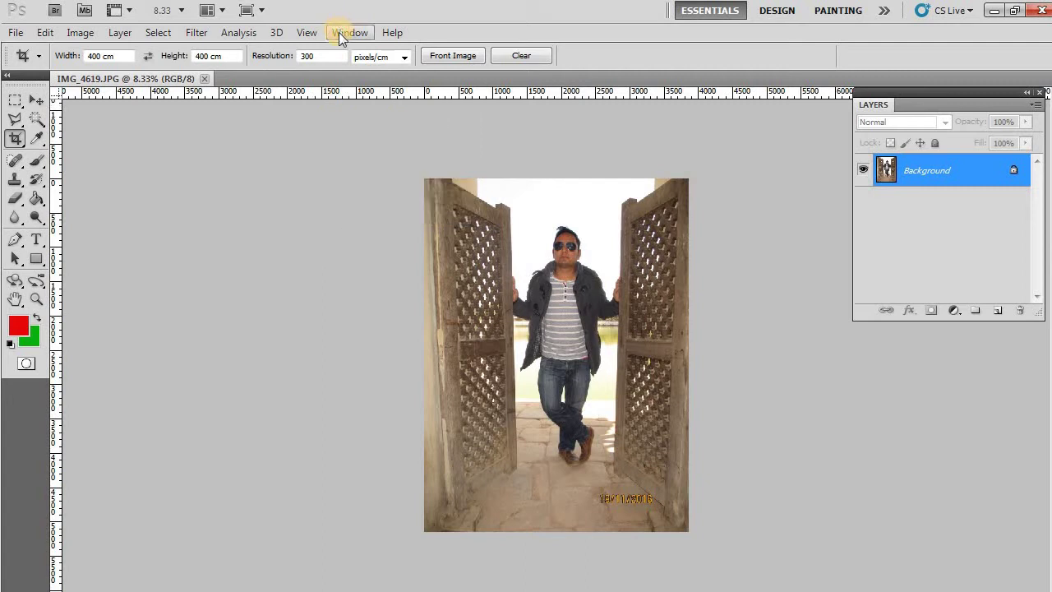
- Hide the document rulers and show them again
left_click(309, 34)
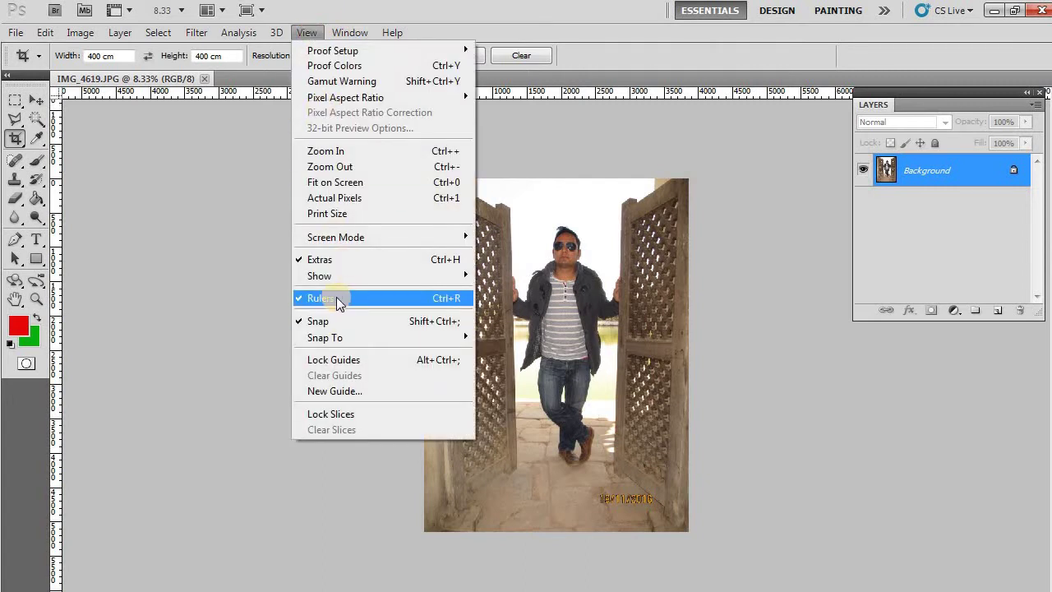
left_click(339, 299)
left_click(316, 35)
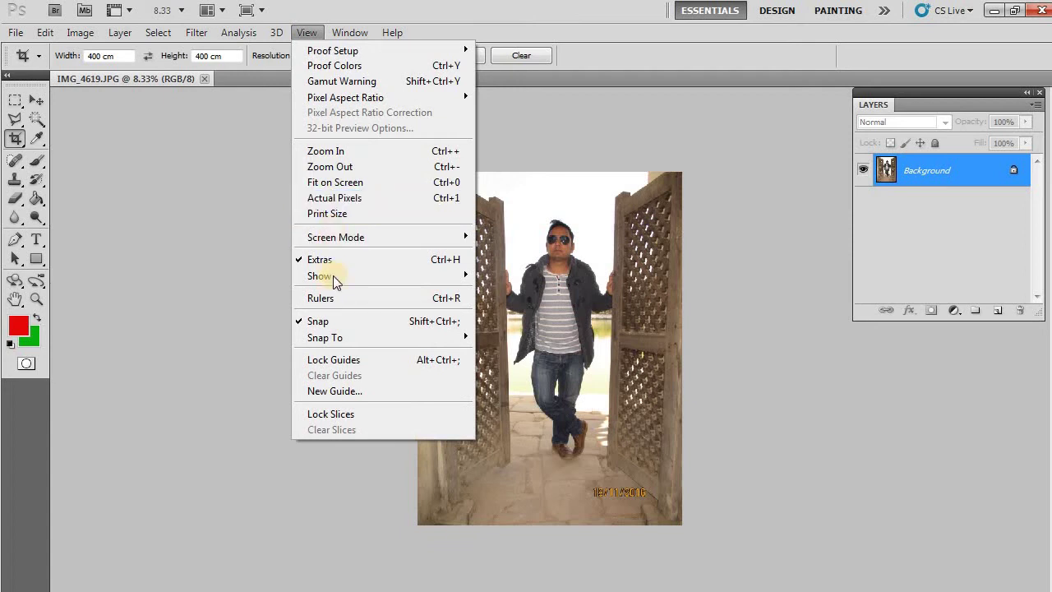
left_click(336, 300)
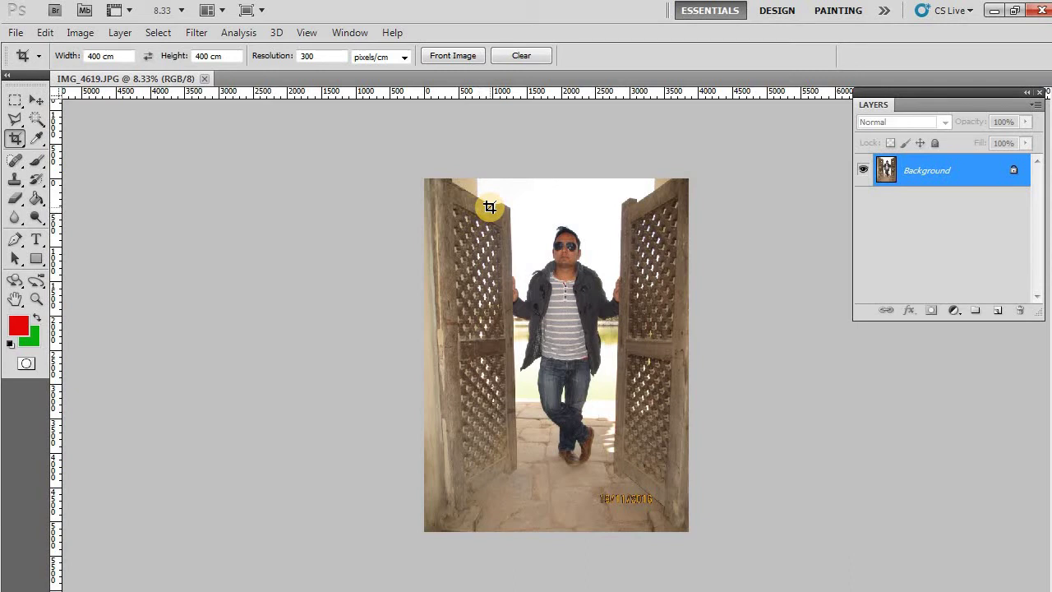
- Try a square 400 × 400 cm crop frame centred on the man's head and torso, and cancel the crop
left_click_drag(489, 206, 683, 319)
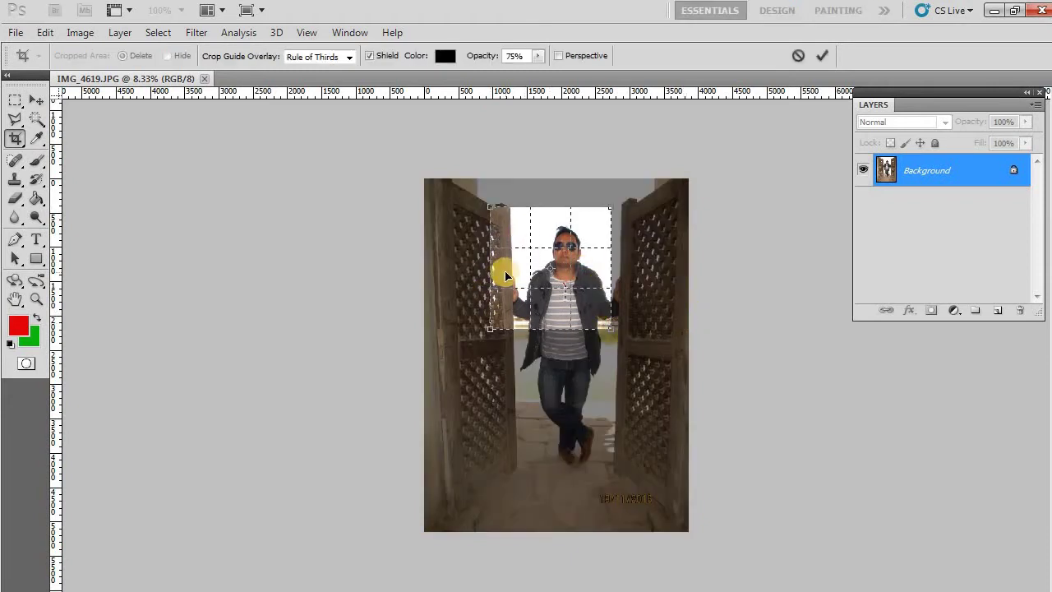
mouse_move(518, 274)
left_mouse_down()
mouse_move(552, 253)
mouse_move(521, 280)
mouse_move(514, 274)
mouse_move(531, 272)
left_mouse_up()
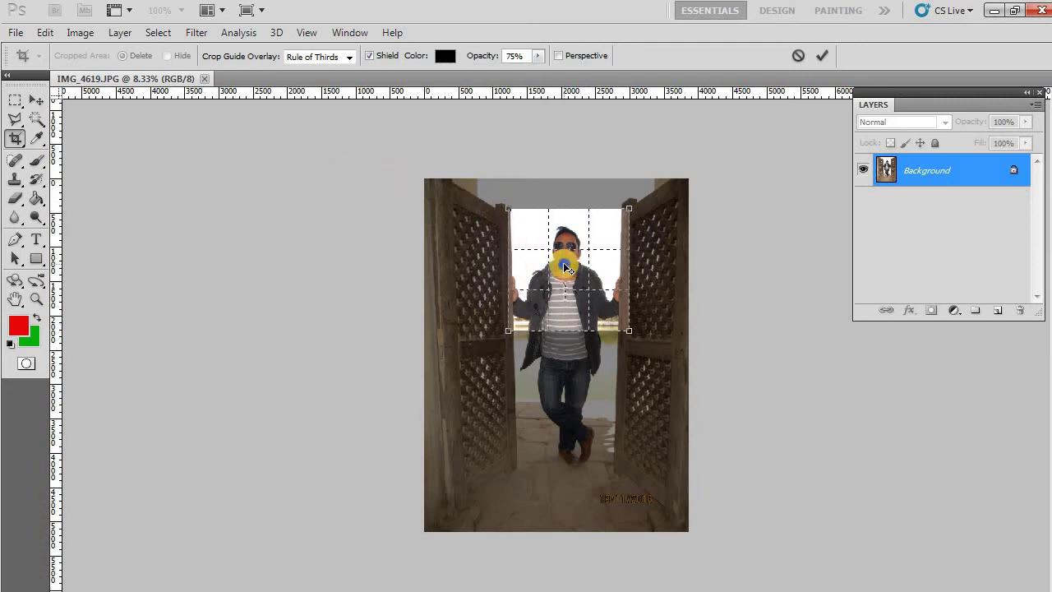
right_click(564, 265)
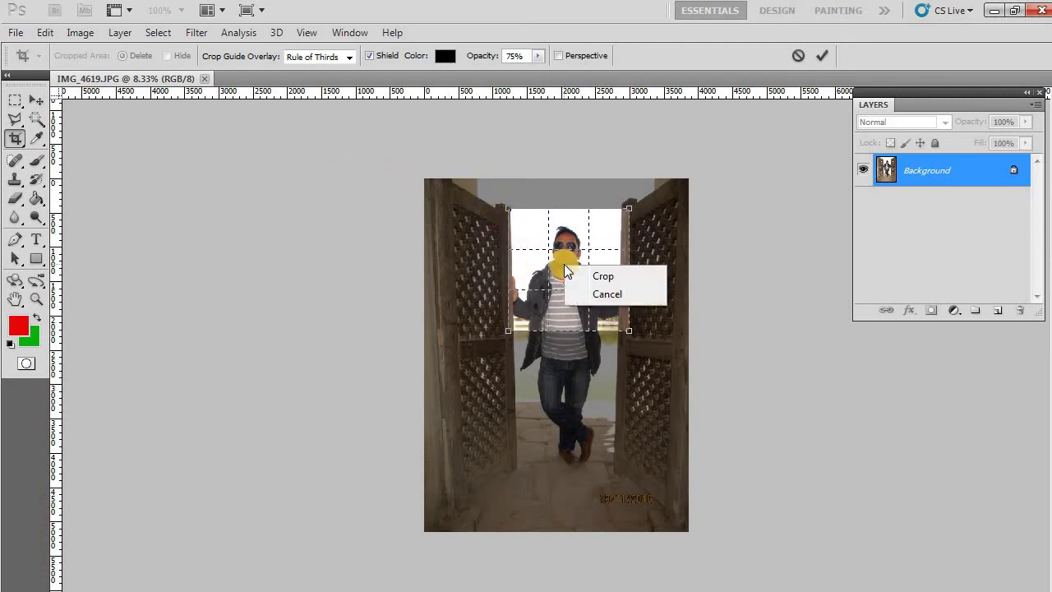
left_click(598, 294)
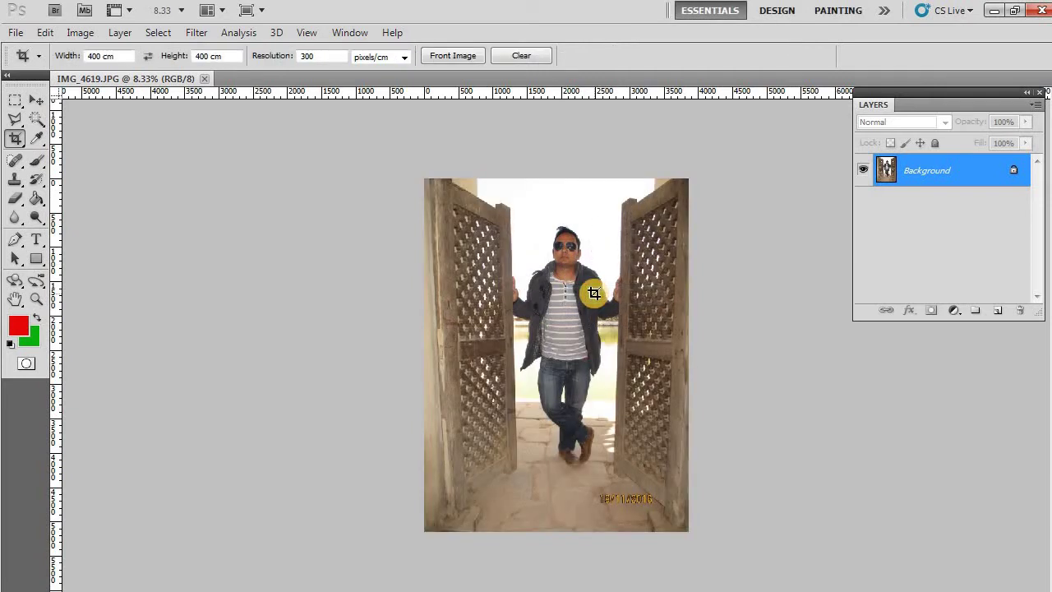
- Clear the crop size values, try a freely proportioned crop frame around the man's full figure, and cancel the crop
left_click(518, 58)
left_click_drag(493, 193, 636, 490)
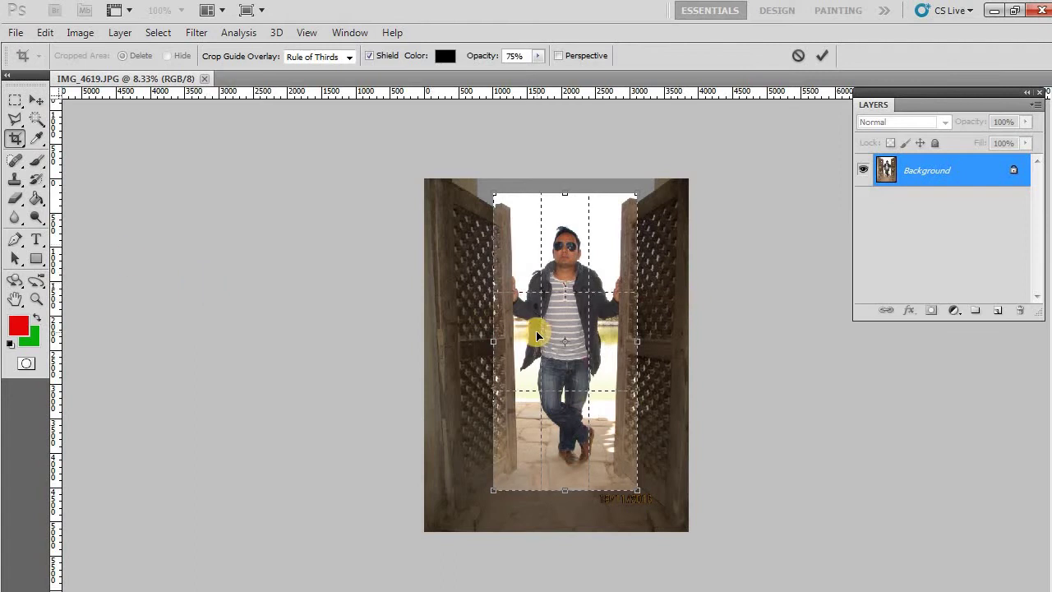
left_click_drag(594, 398, 592, 375)
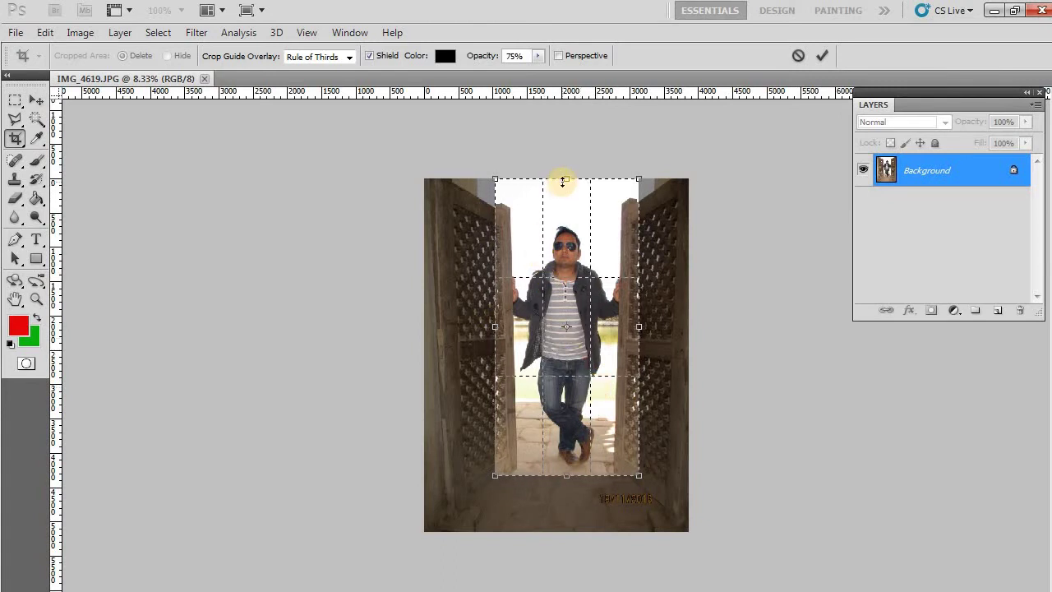
left_click_drag(565, 181, 566, 210)
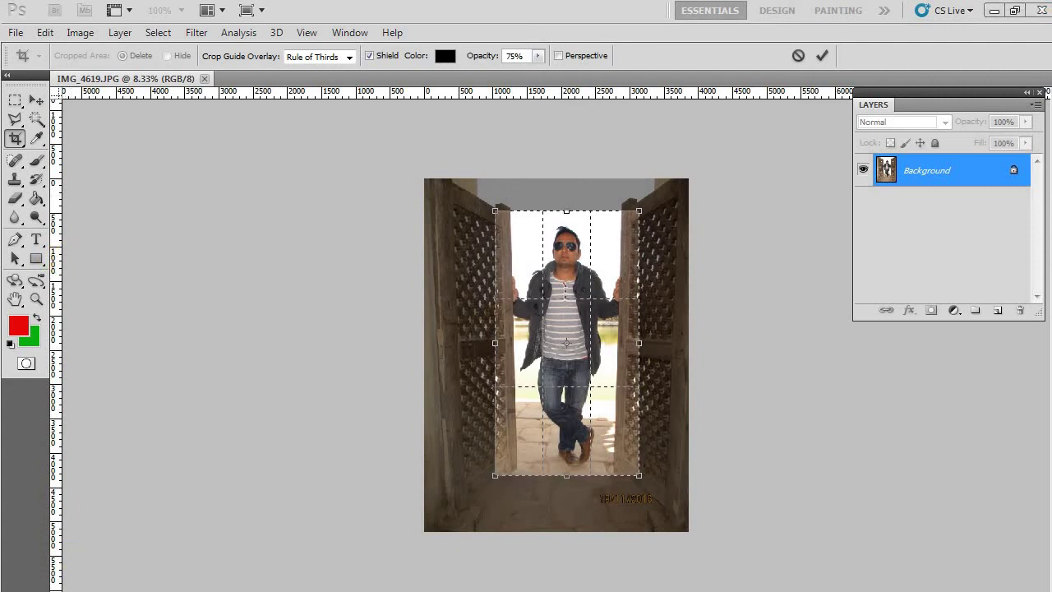
right_click(541, 283)
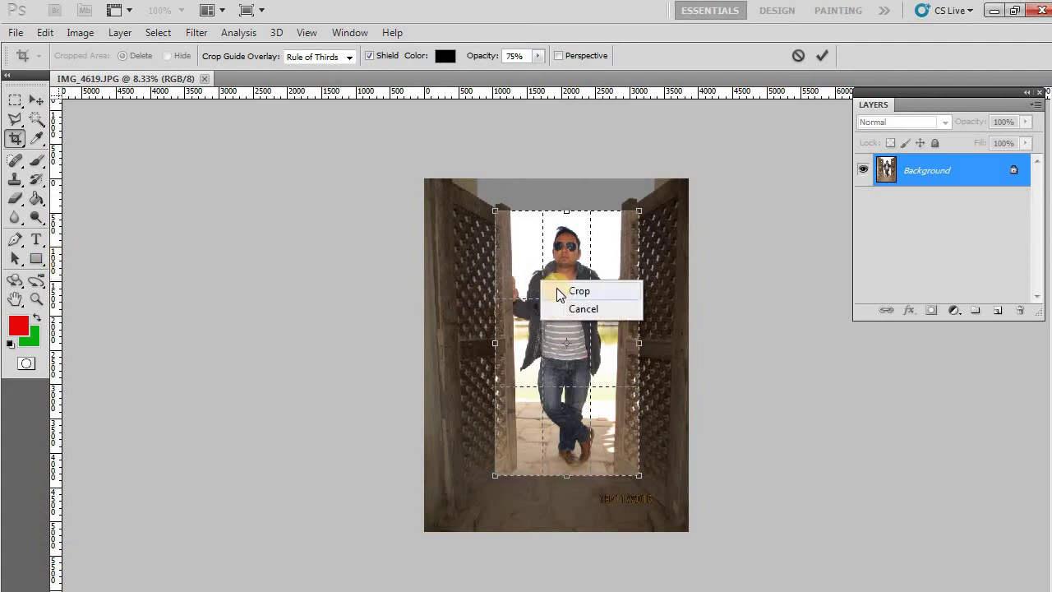
left_click(579, 309)
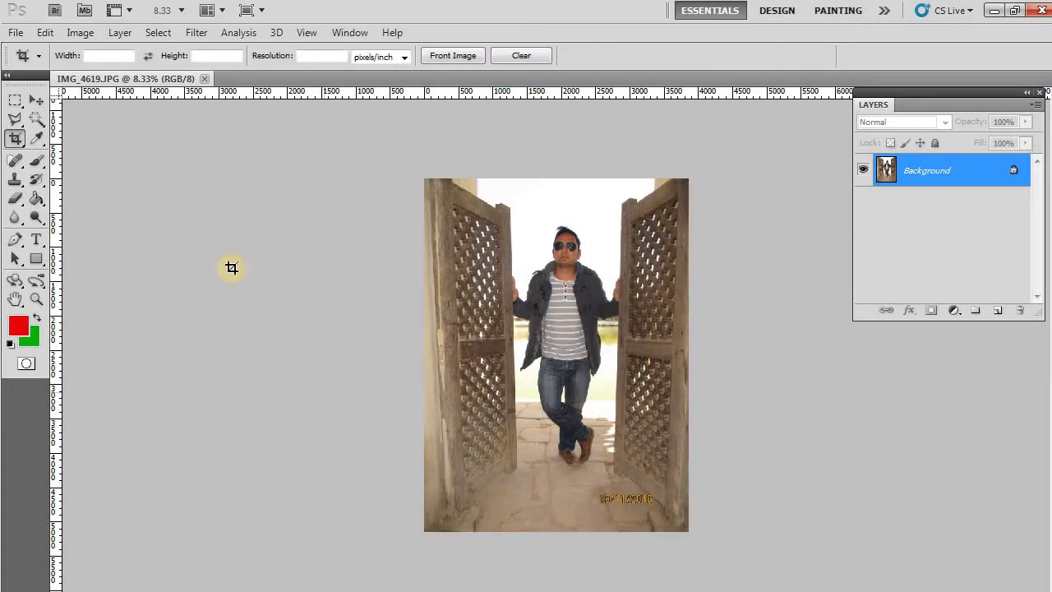
- Flip the canvas horizontally and undo the flip
left_click(81, 33)
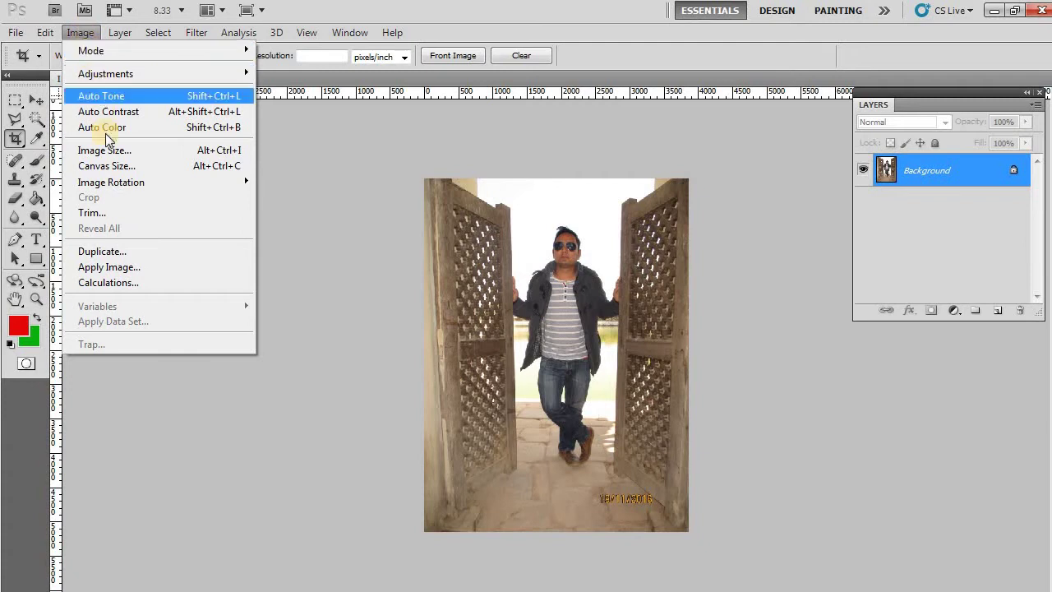
mouse_move(130, 185)
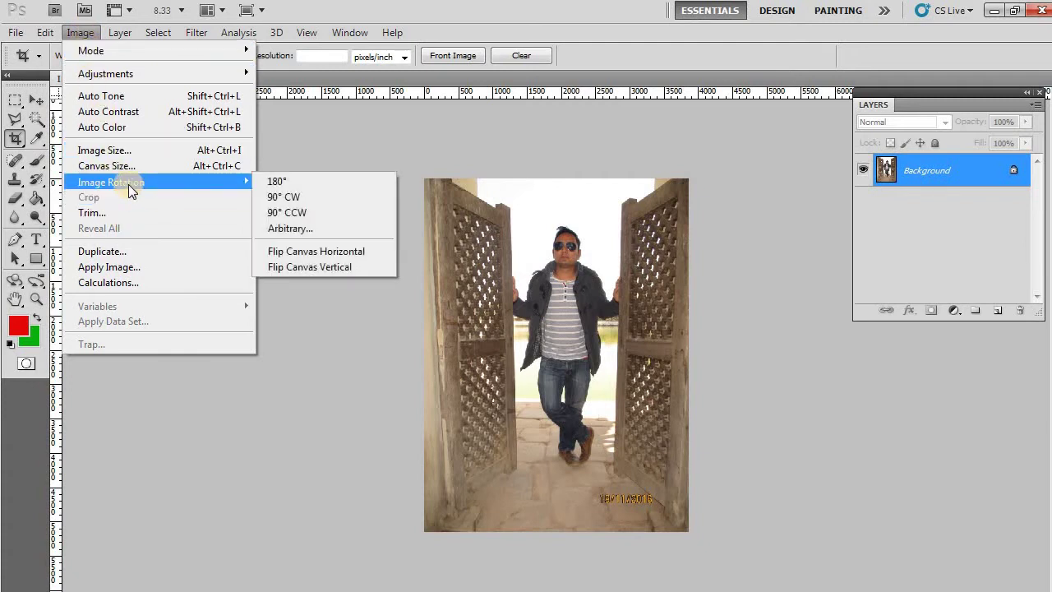
left_click(367, 251)
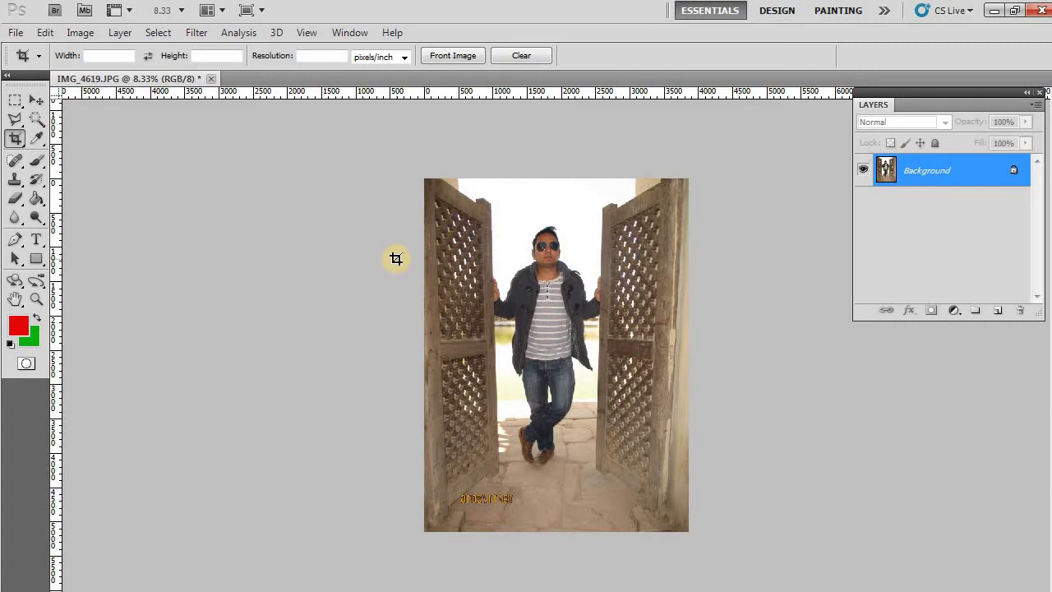
key("ctrl+z")
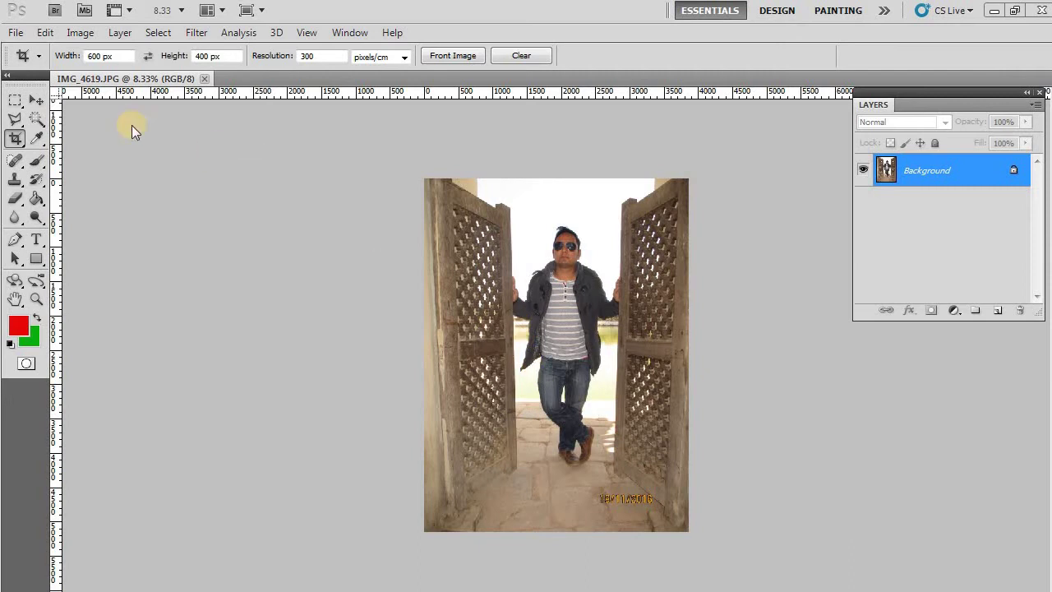
- Set the crop height to 1400 px and draw a tall crop frame around the man's full figure
left_click(194, 56)
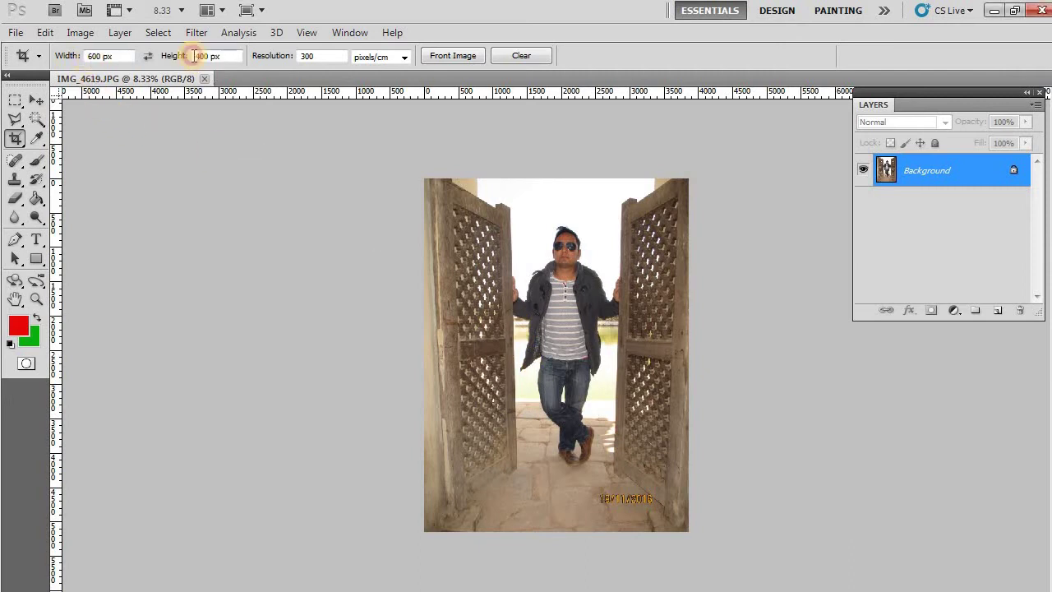
type("1")
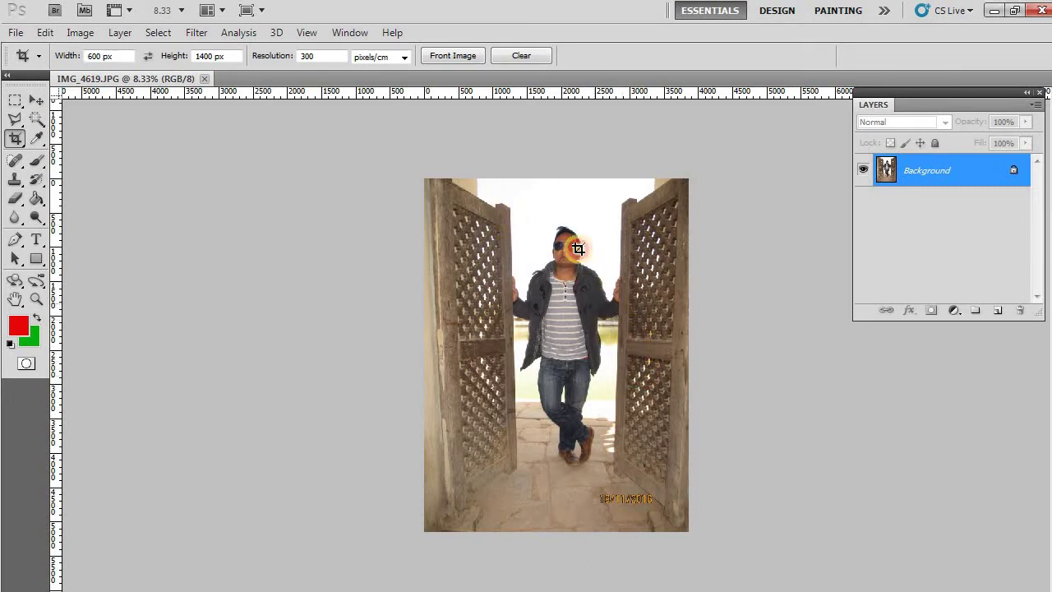
left_click_drag(507, 213, 969, 438)
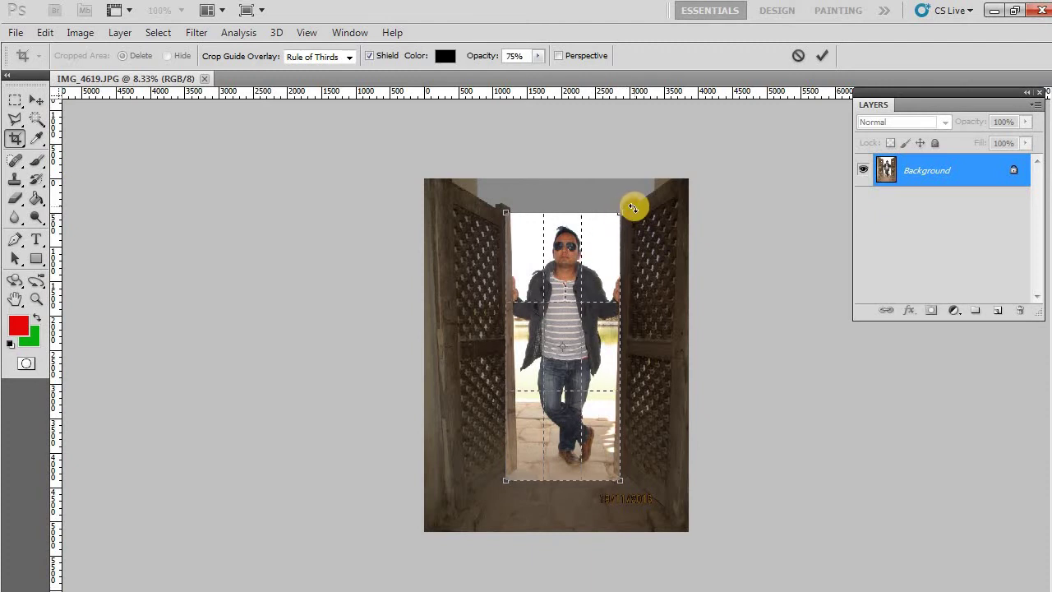
- Tilt the crop frame counterclockwise, shrink it over the man's upper body, and cancel the crop
left_click_drag(633, 207, 592, 181)
left_click_drag(534, 344, 550, 333)
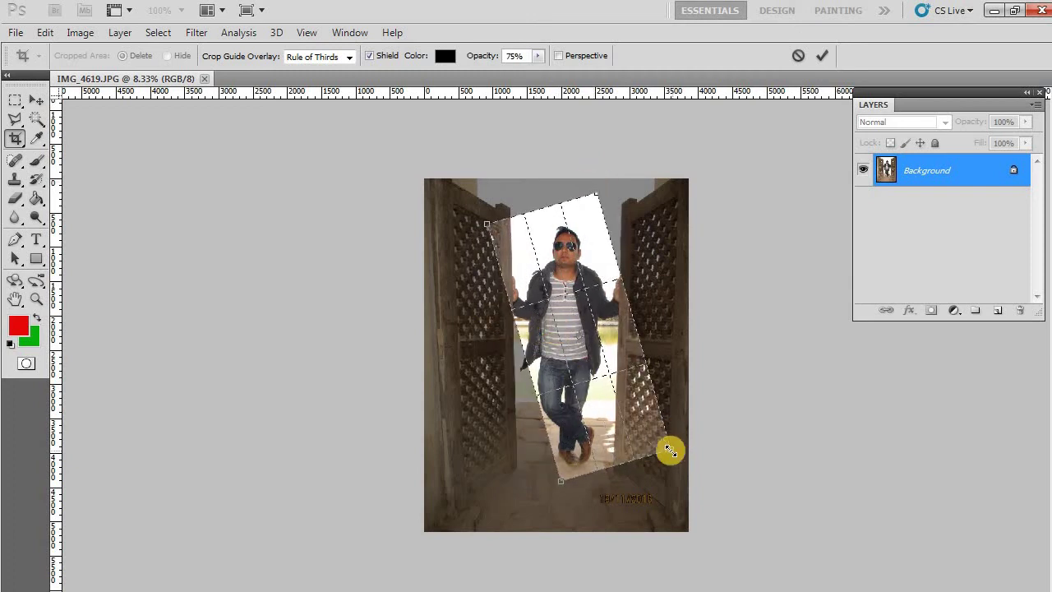
left_click_drag(669, 448, 590, 351)
left_click_drag(574, 291, 611, 282)
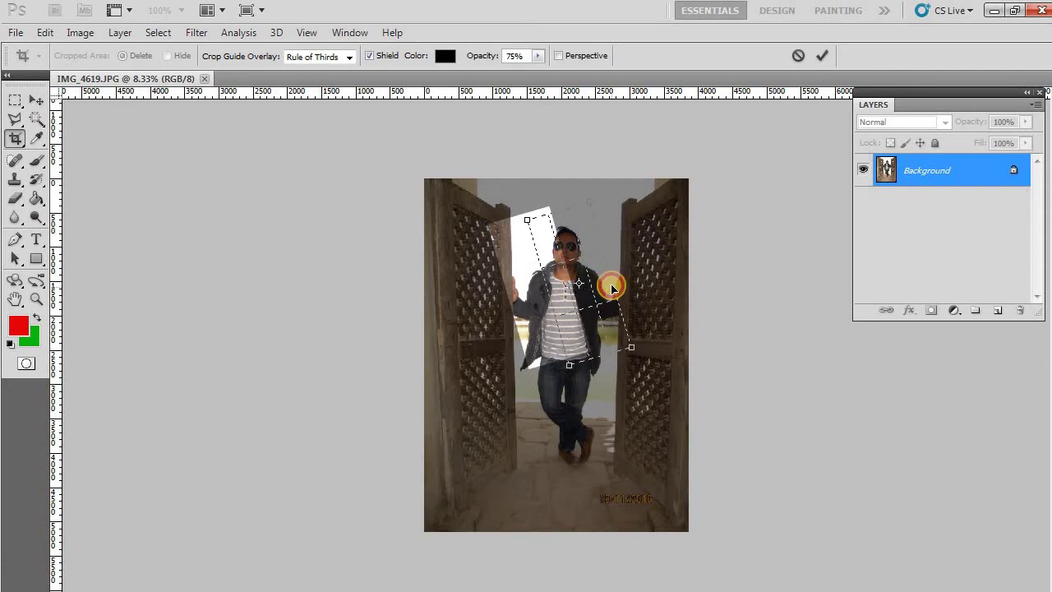
right_click(569, 272)
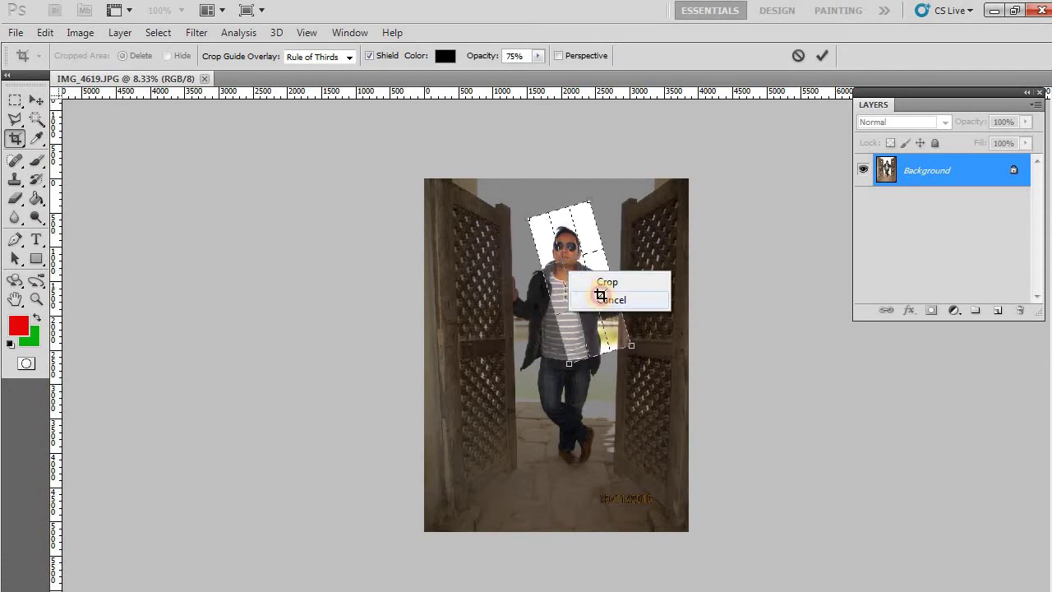
left_click(605, 299)
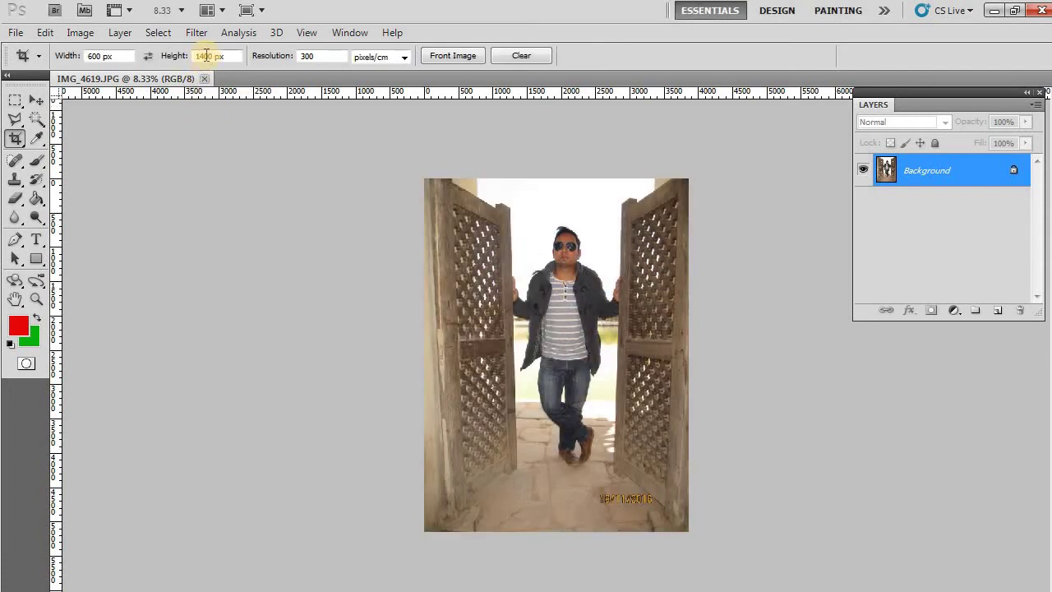
- Set the crop height to 600 px and draw a square crop frame over the man's upper body
left_click_drag(204, 53, 152, 56)
type("6")
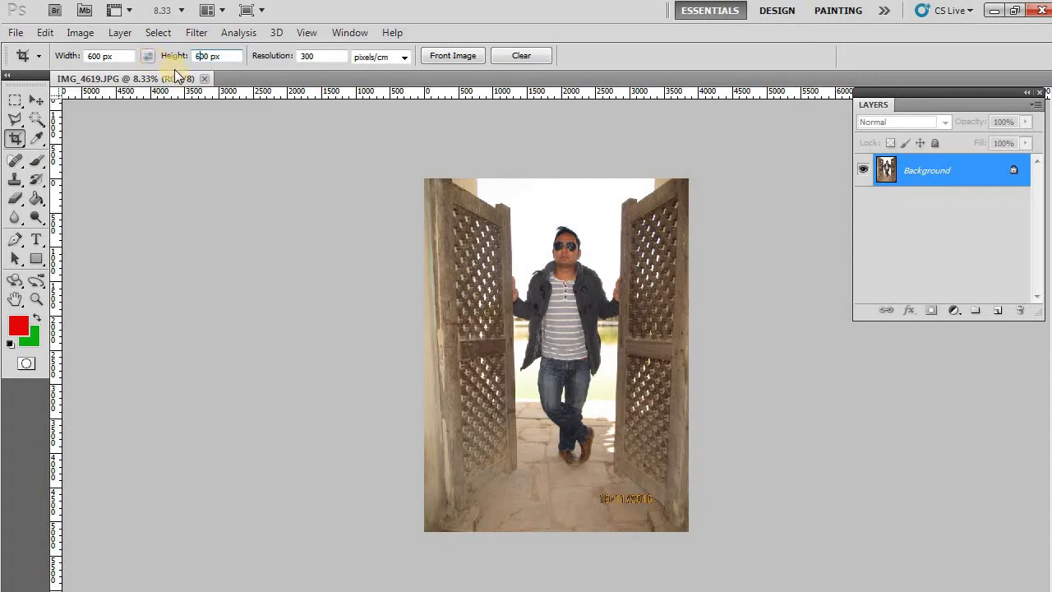
left_click_drag(491, 206, 647, 474)
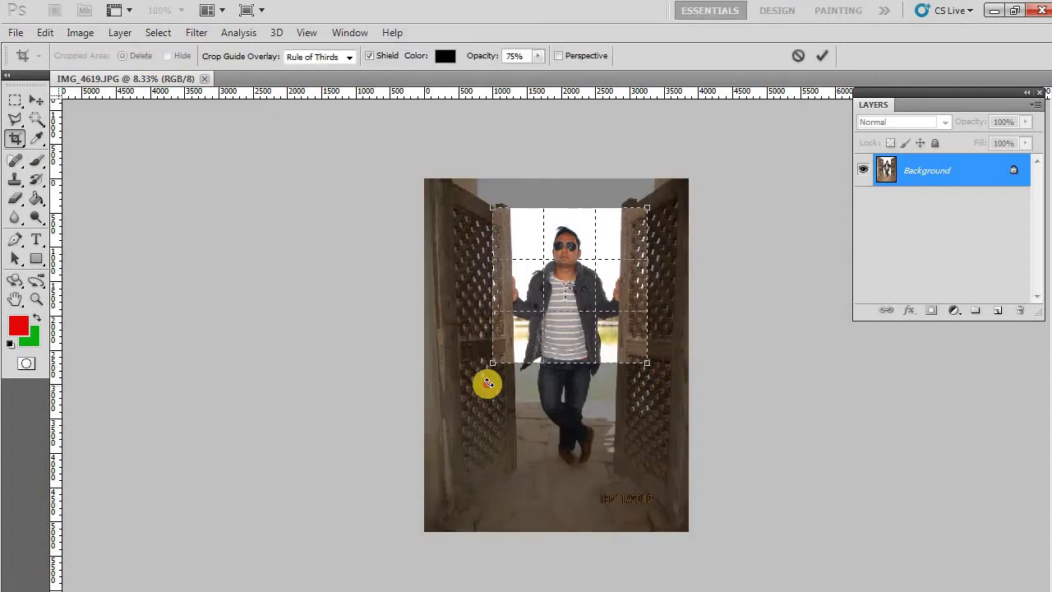
- Rotate the square crop frame to various angles and resize it around the man's upper body
left_click_drag(517, 430, 547, 335)
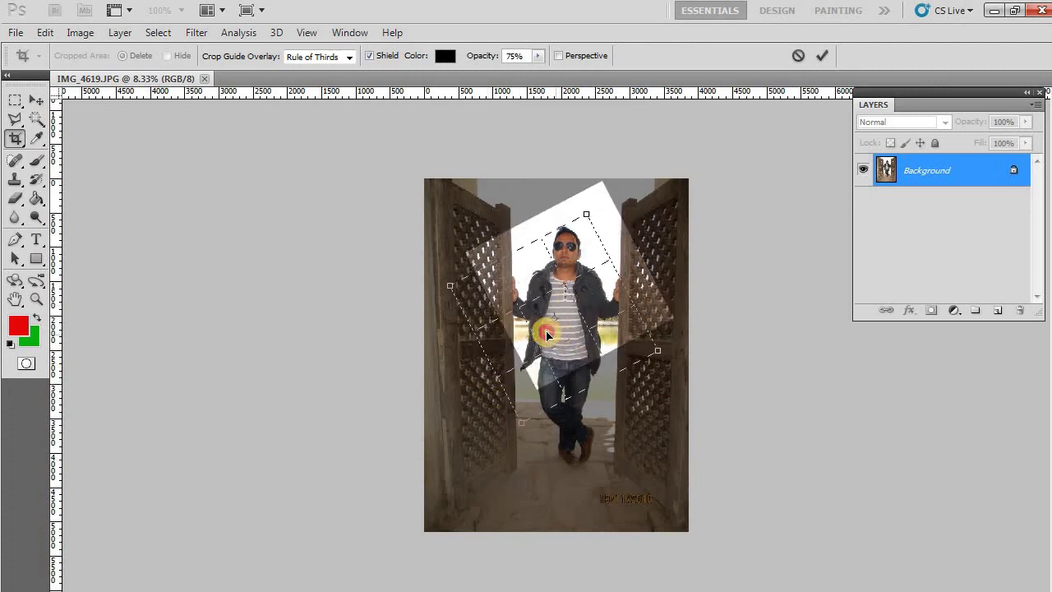
left_click_drag(523, 423, 570, 436)
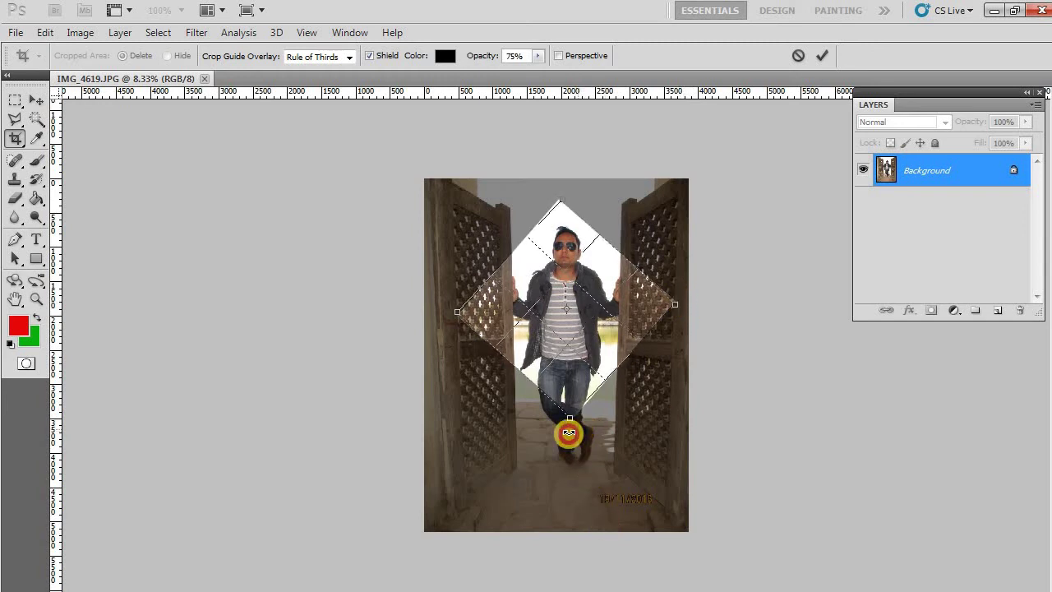
left_click_drag(498, 430, 593, 364)
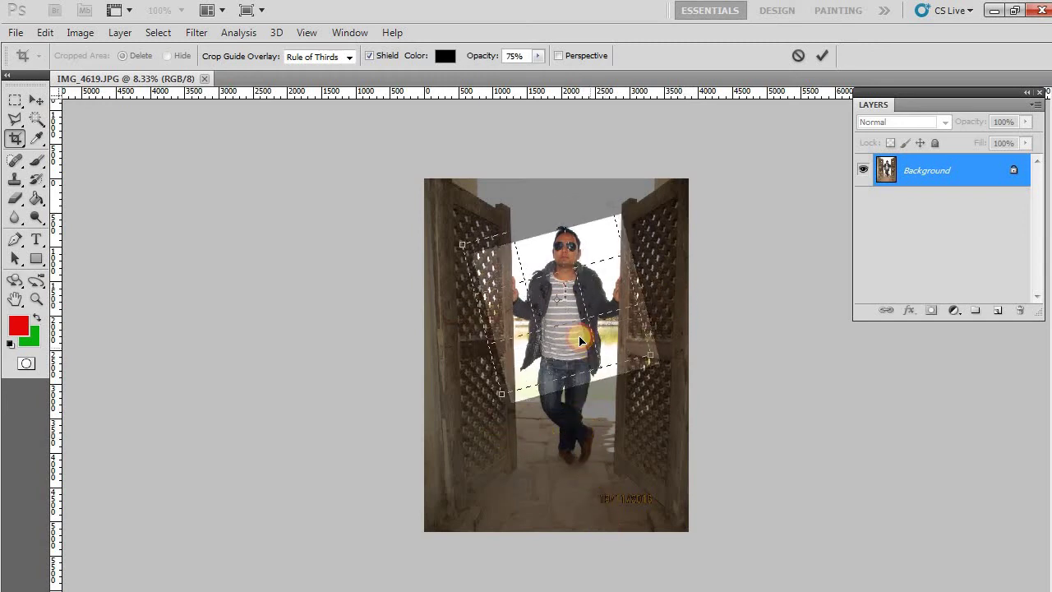
left_click_drag(649, 336, 642, 324)
left_click_drag(501, 405, 481, 389)
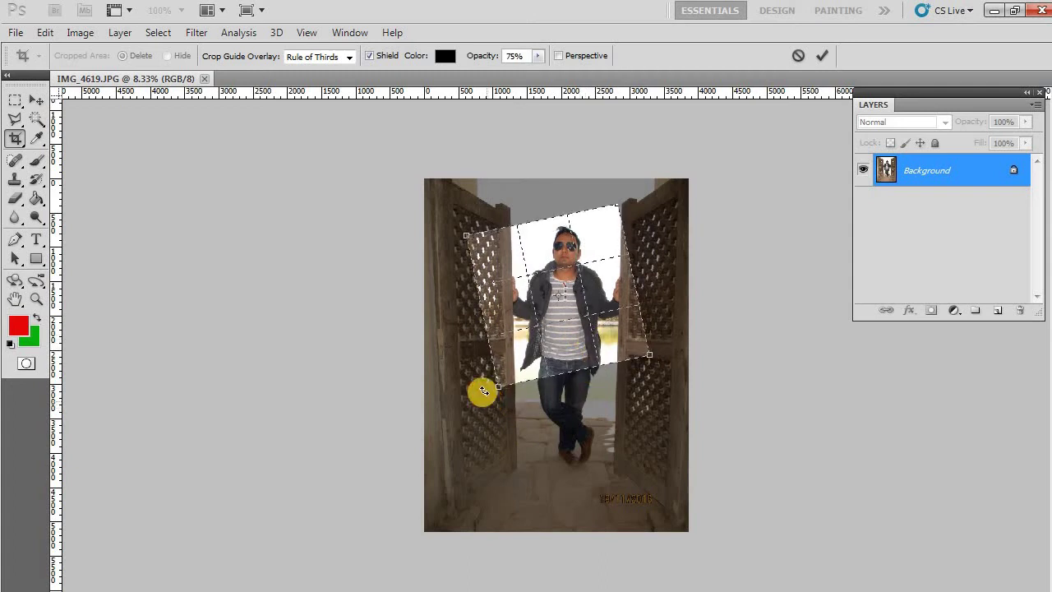
left_click(578, 294)
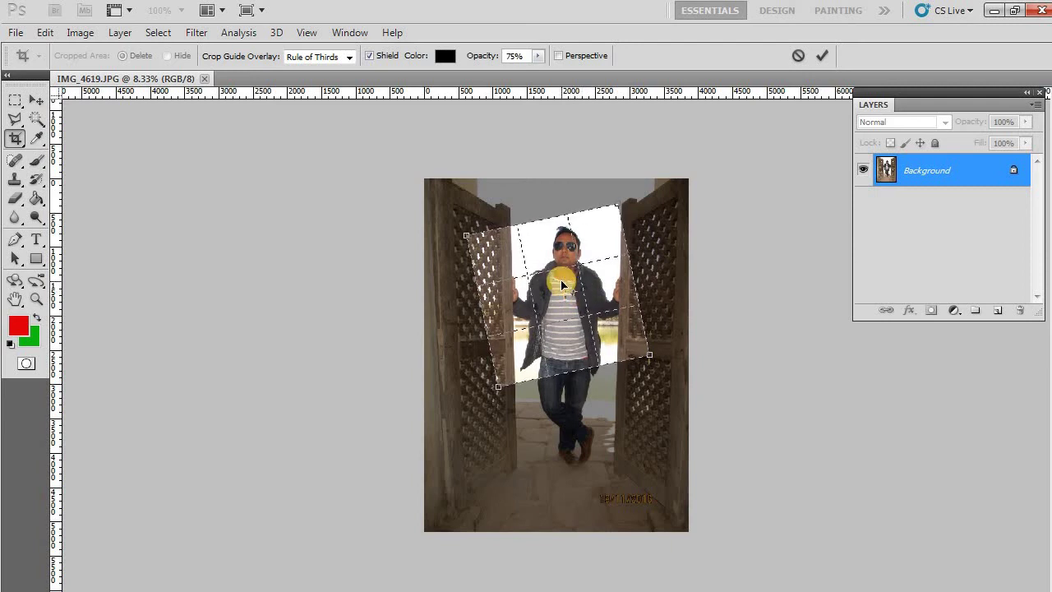
mouse_move(658, 357)
left_mouse_down()
mouse_move(650, 387)
mouse_move(661, 376)
left_mouse_up()
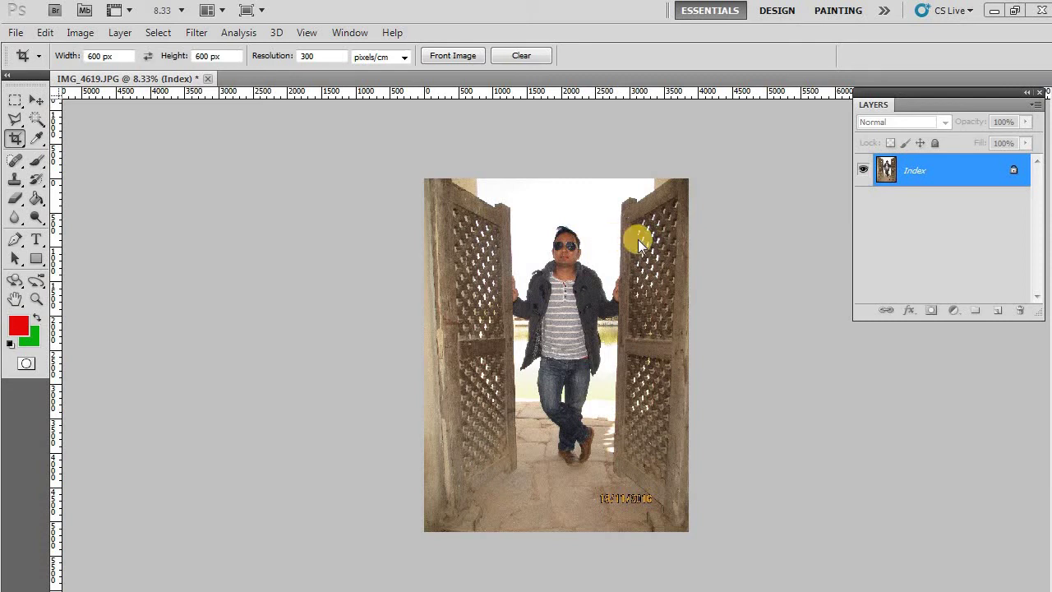
- Review the file formats available for saving the Indexed Color image, and cancel the save
left_click(16, 33)
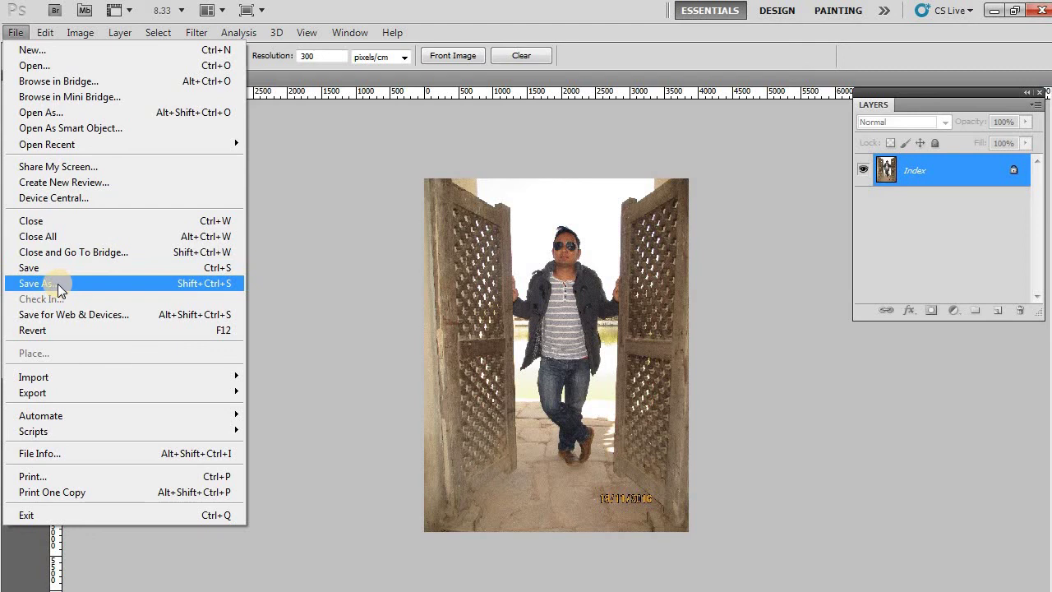
left_click(216, 285)
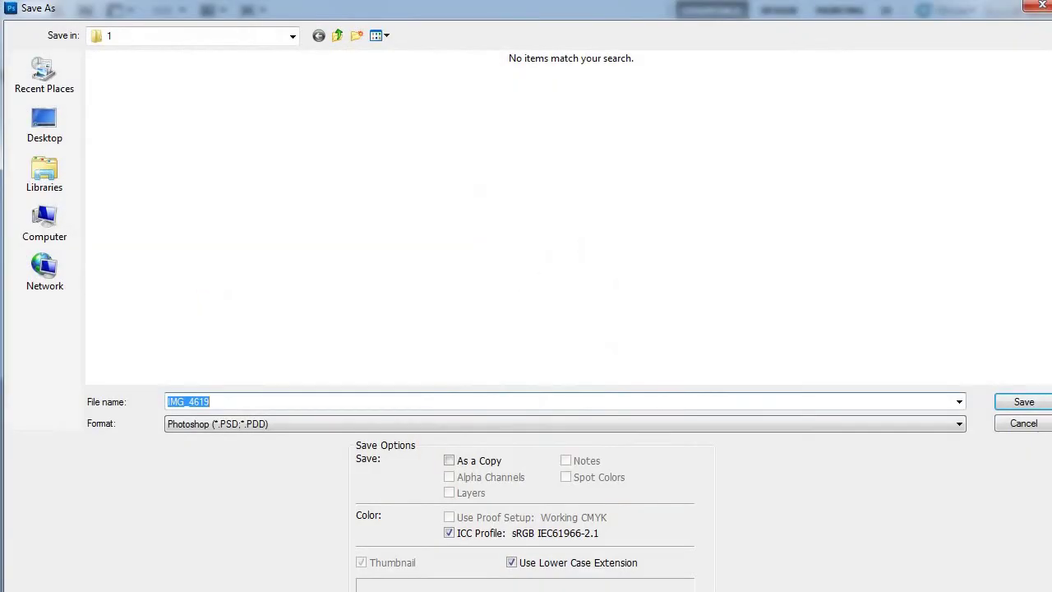
left_click(248, 427)
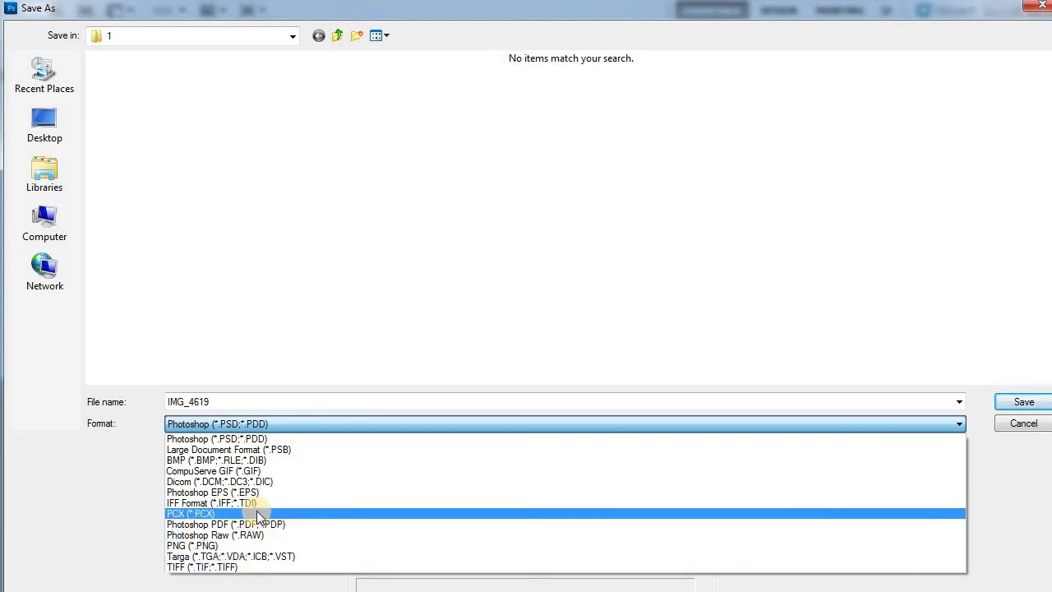
left_click(276, 419)
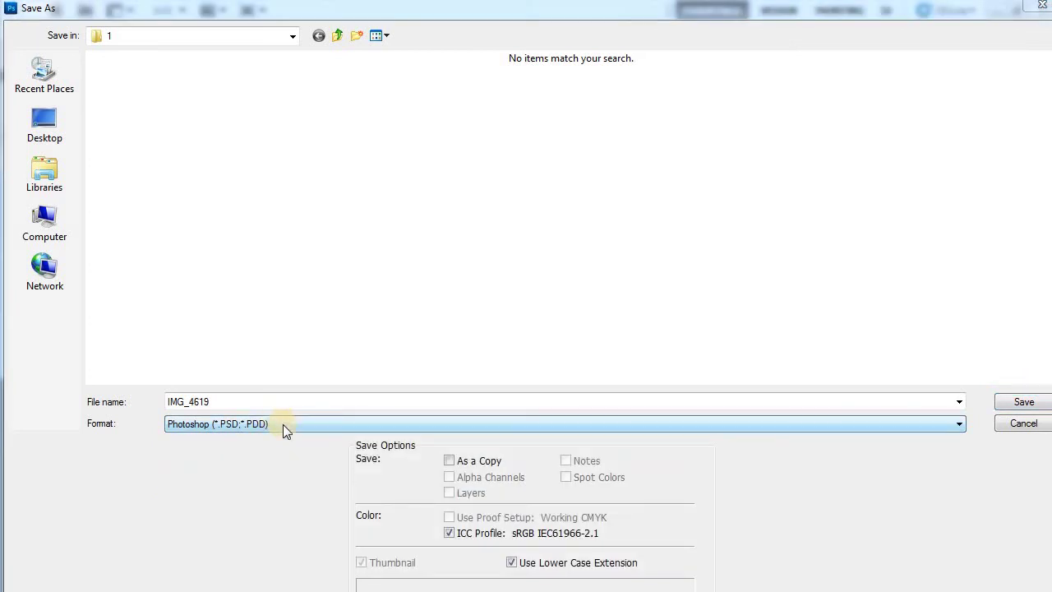
left_click(283, 424)
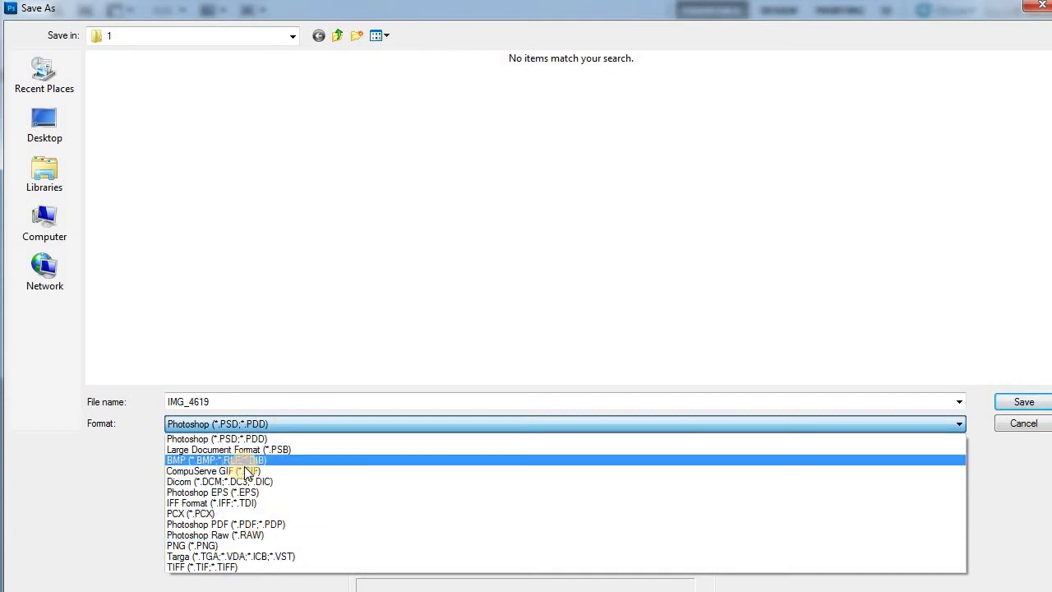
left_click(102, 499)
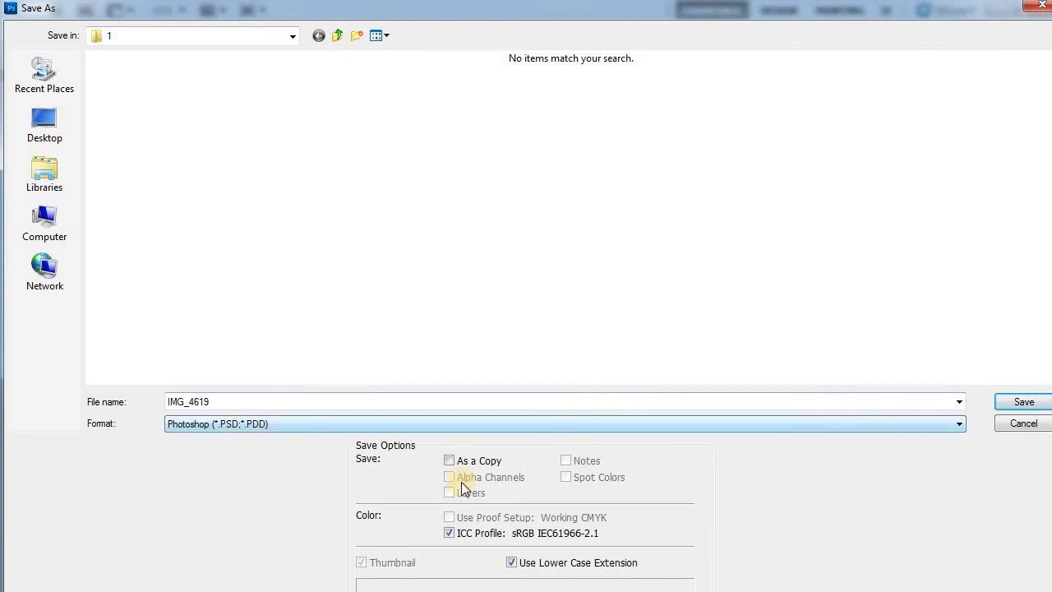
left_click(1023, 423)
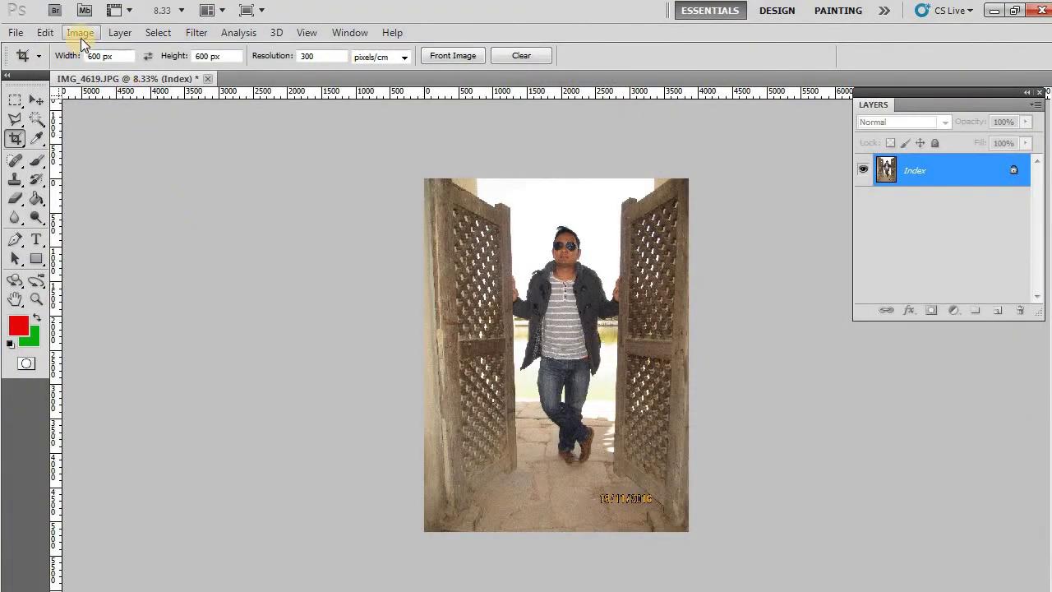
- Convert the image from Indexed Color to RGB Color mode and check the active mode
left_click(81, 36)
mouse_move(110, 52)
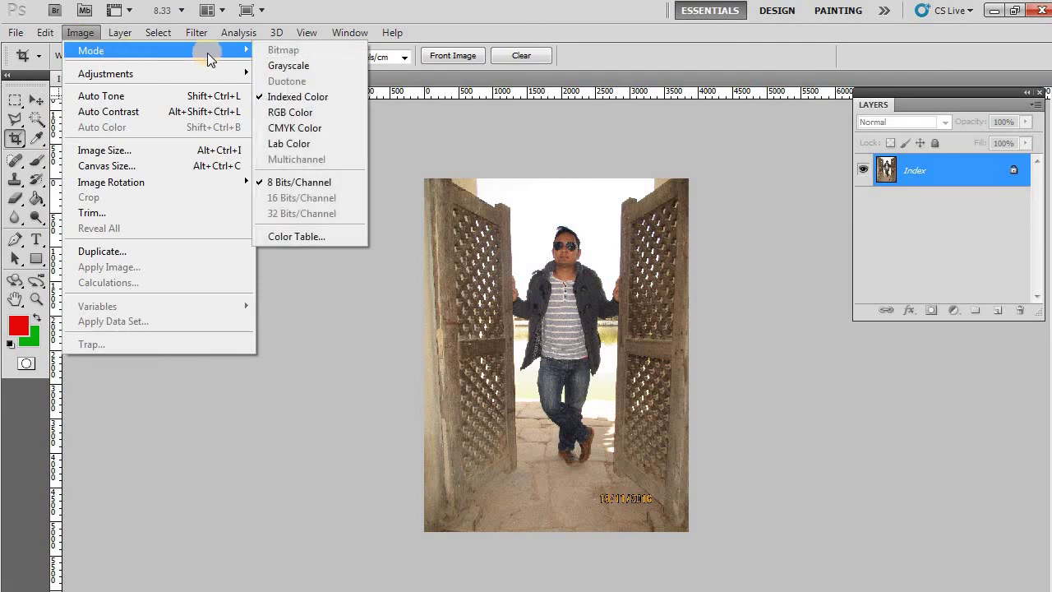
left_click(333, 110)
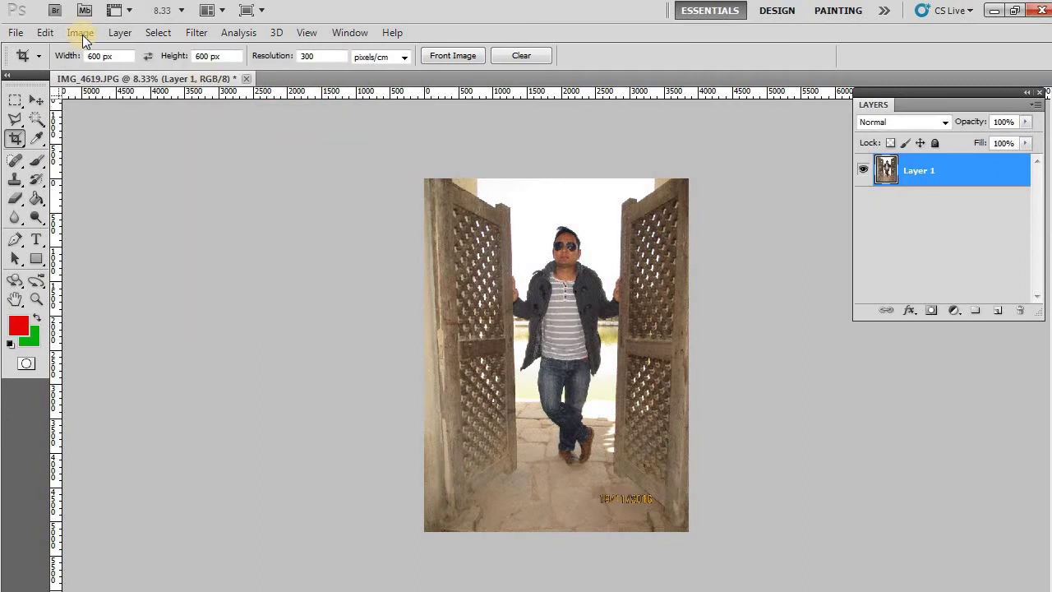
left_click(82, 35)
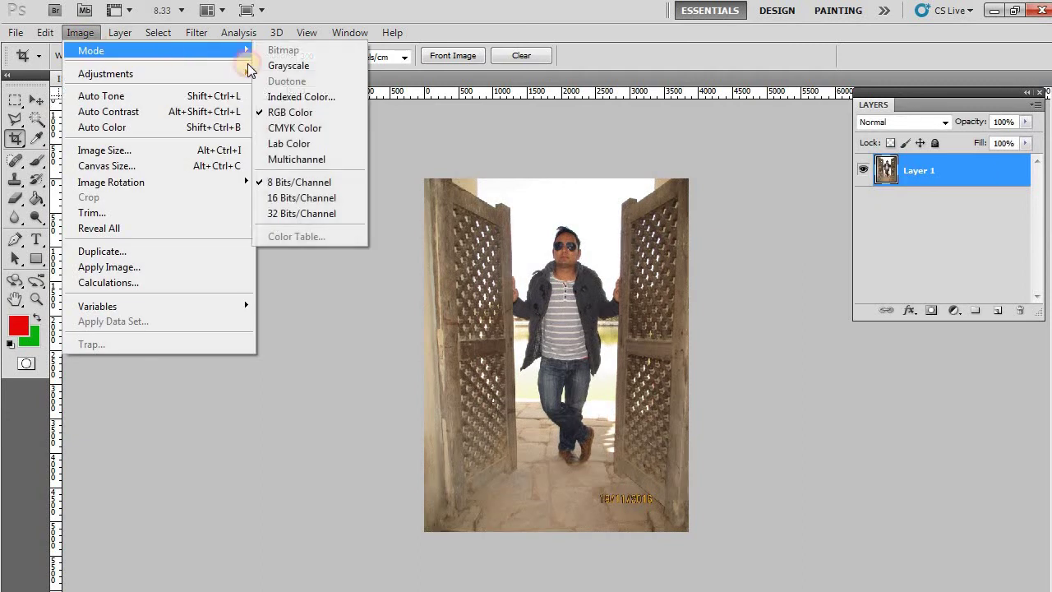
left_click(309, 345)
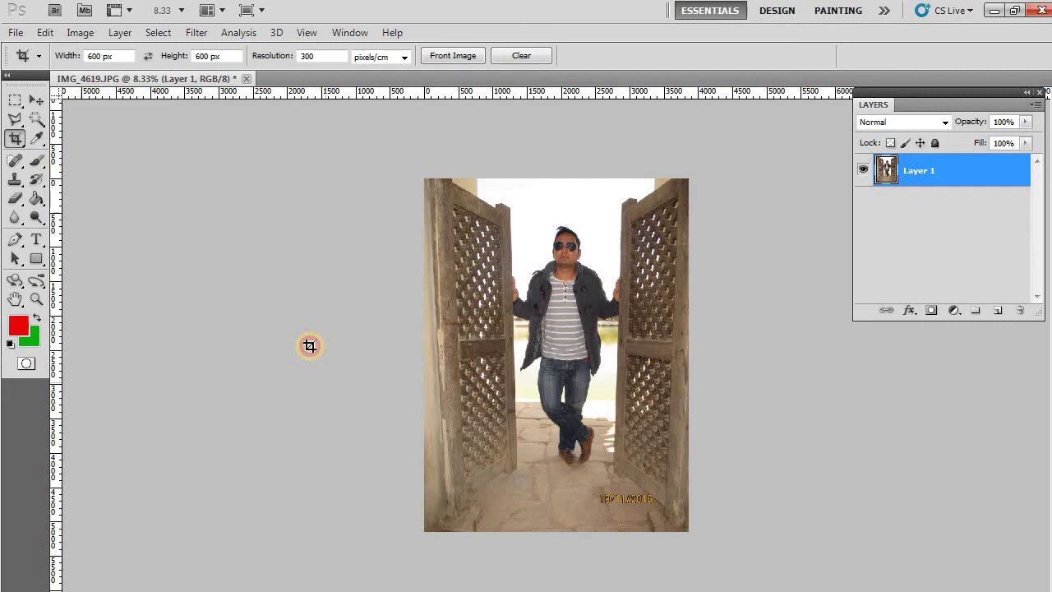
- Save a copy of the photo in JPEG format in folder 1 with the file name 123
left_click(15, 33)
left_click(53, 283)
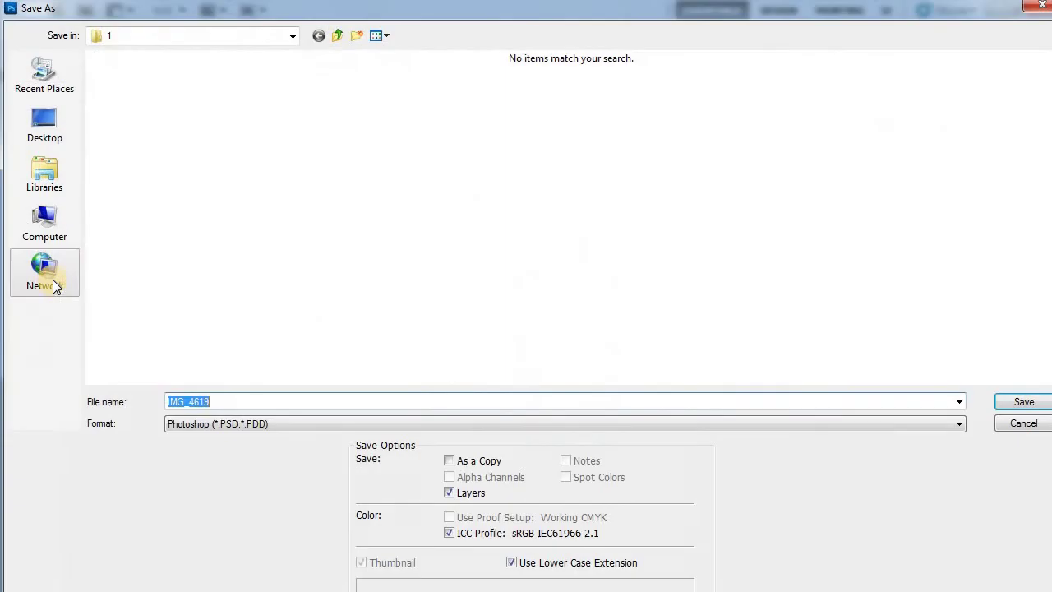
left_click(263, 425)
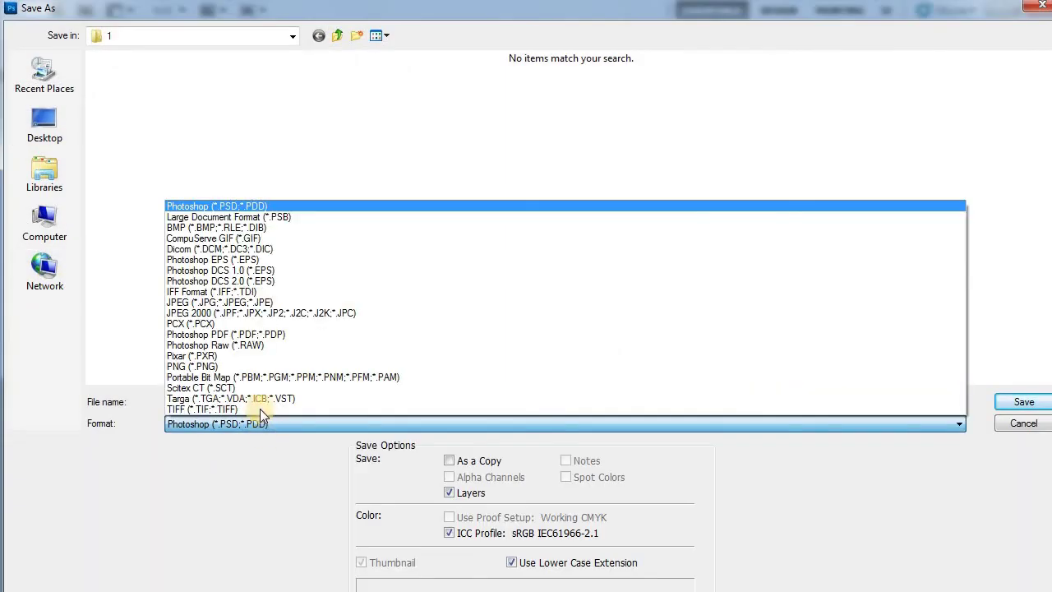
left_click(279, 303)
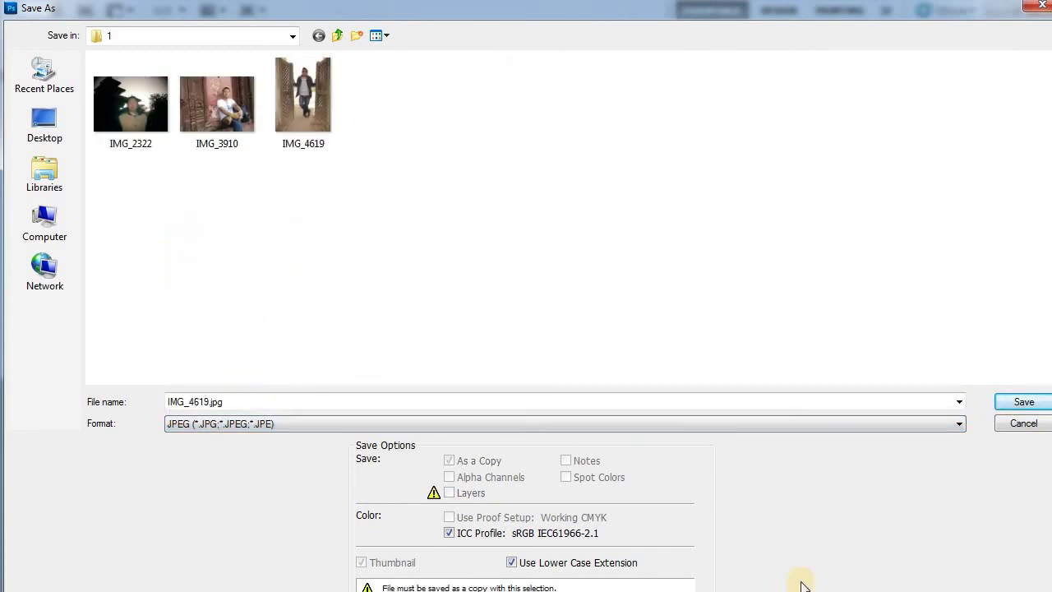
double_click(398, 399)
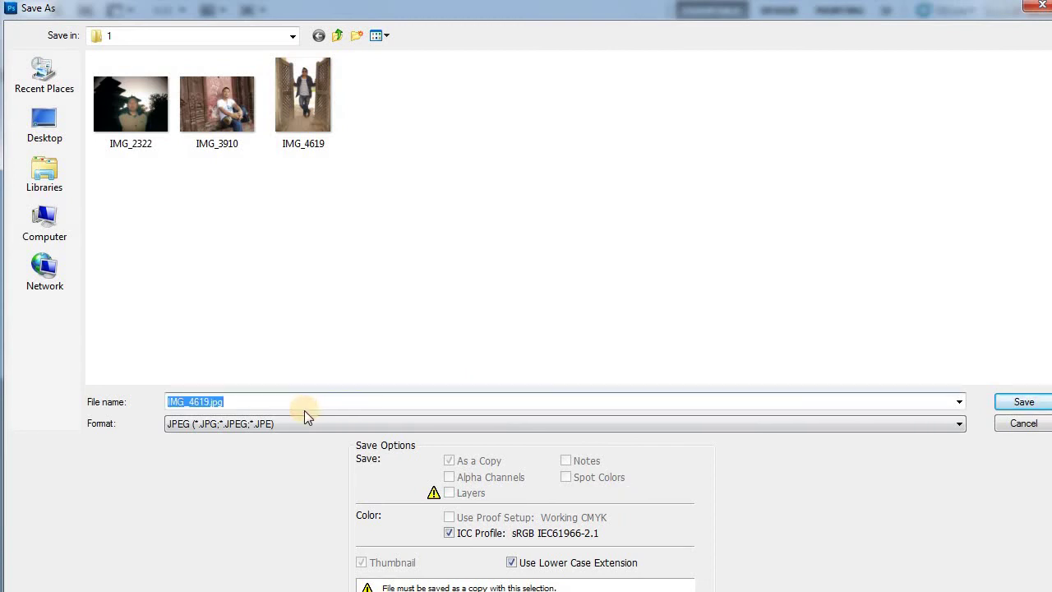
type("123")
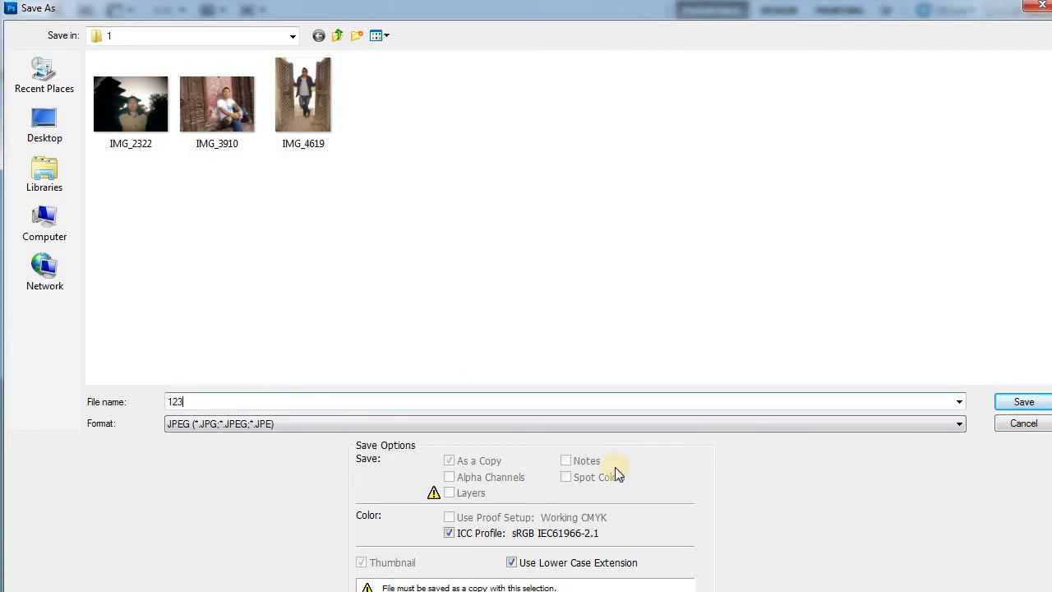
left_click(1023, 402)
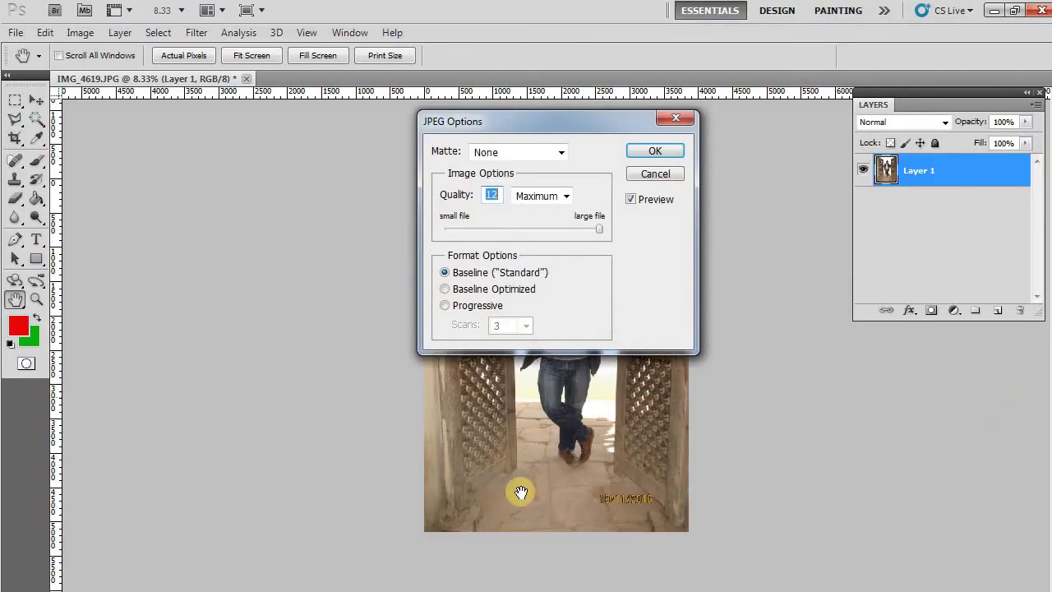
- Set the JPEG quality to High and confirm the export options
left_click(563, 202)
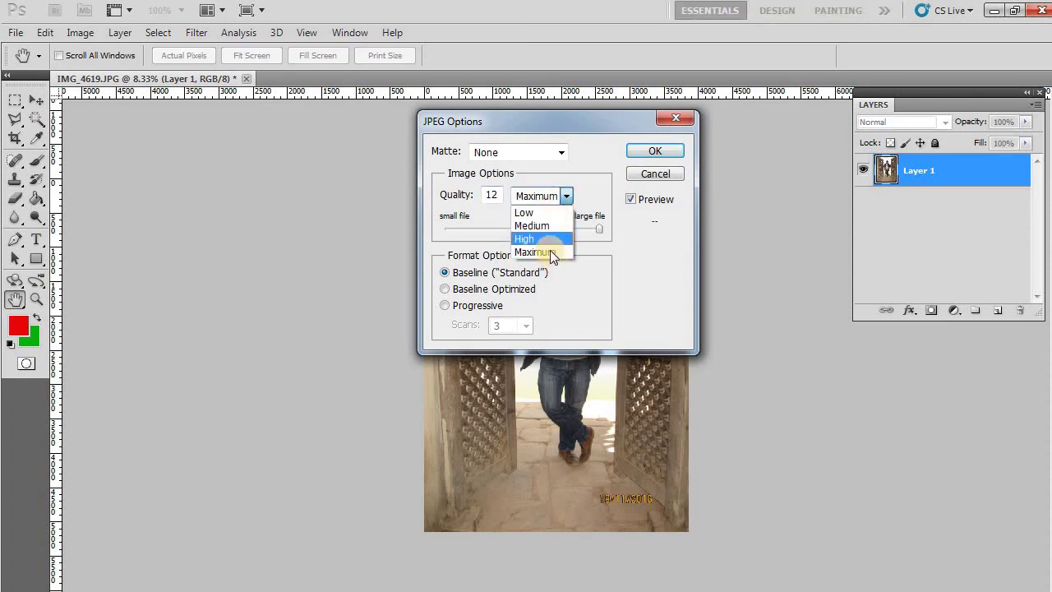
left_click(548, 237)
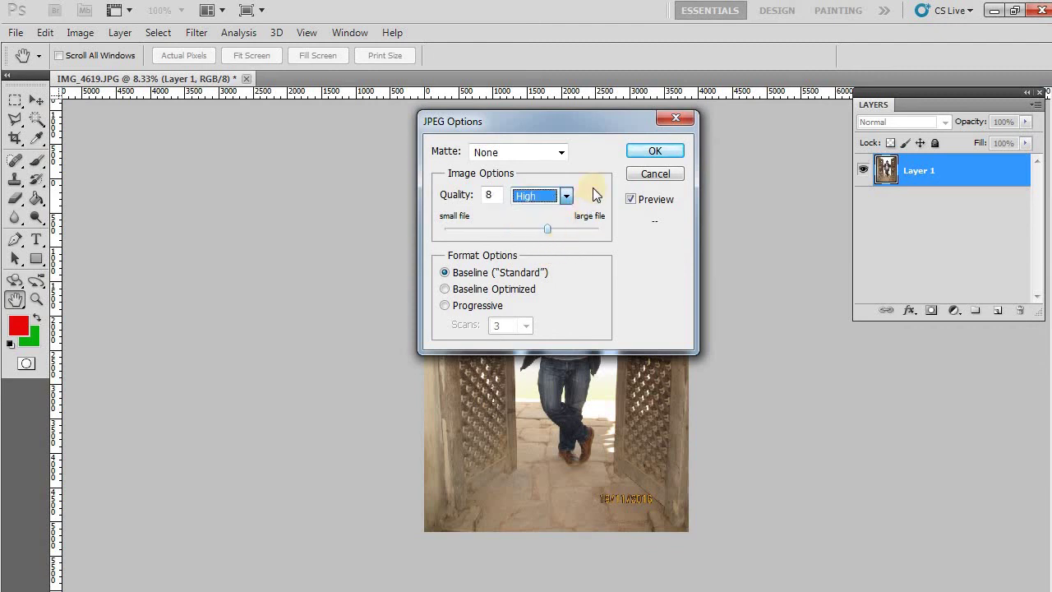
left_click(649, 151)
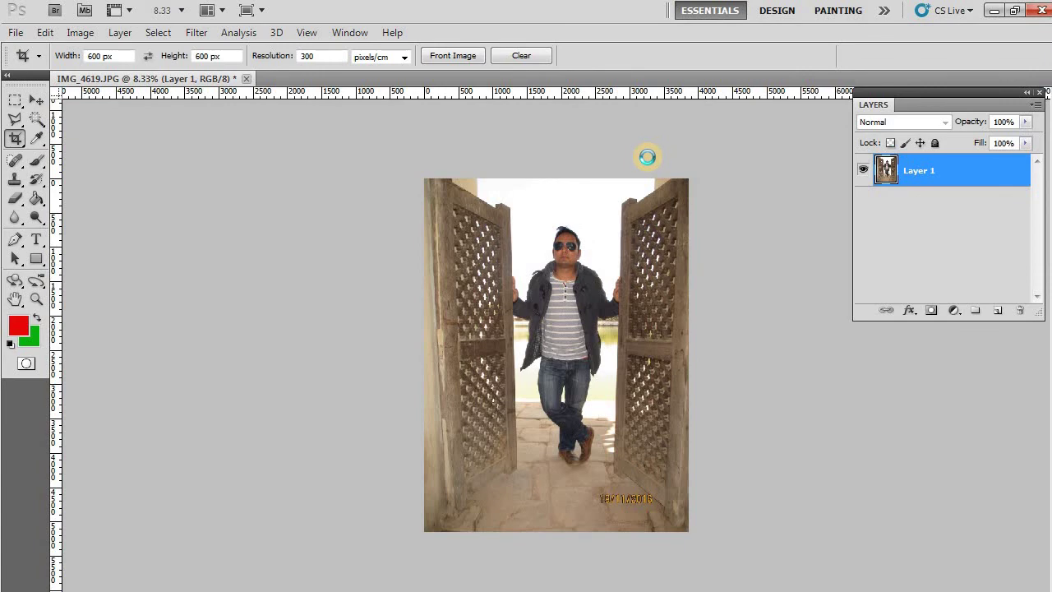
- Switch to Windows Explorer and examine the dimensions and file size of the saved image 123 in folder 1
left_click(43, 585)
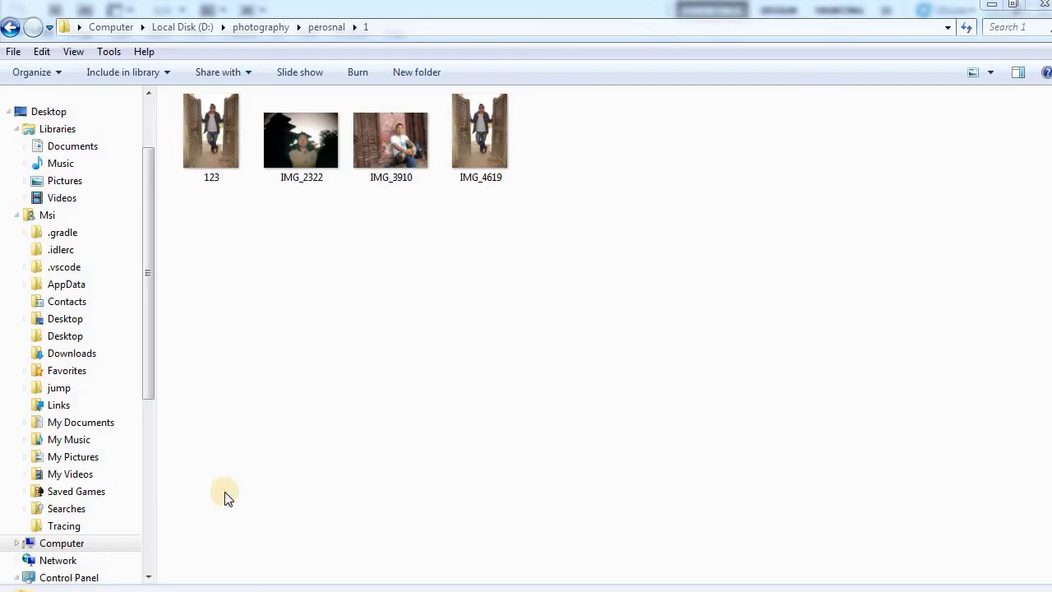
left_click(217, 144)
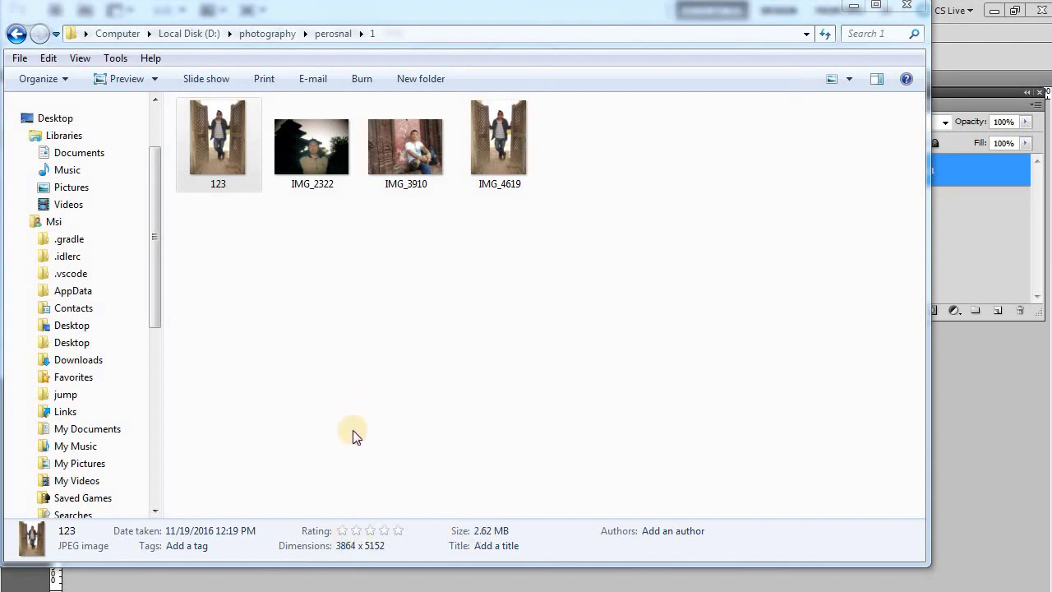
left_click(340, 552)
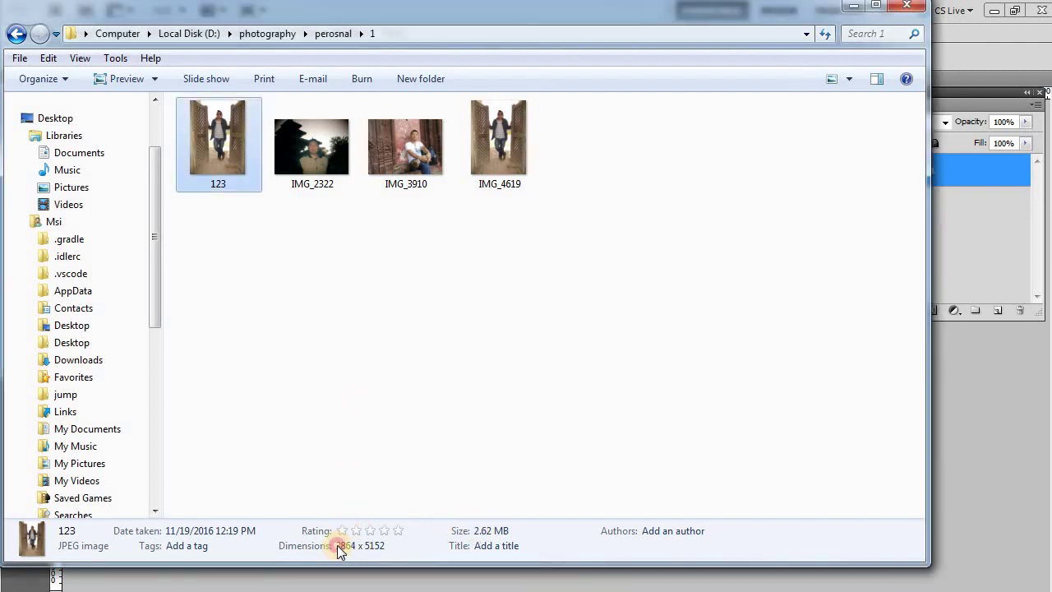